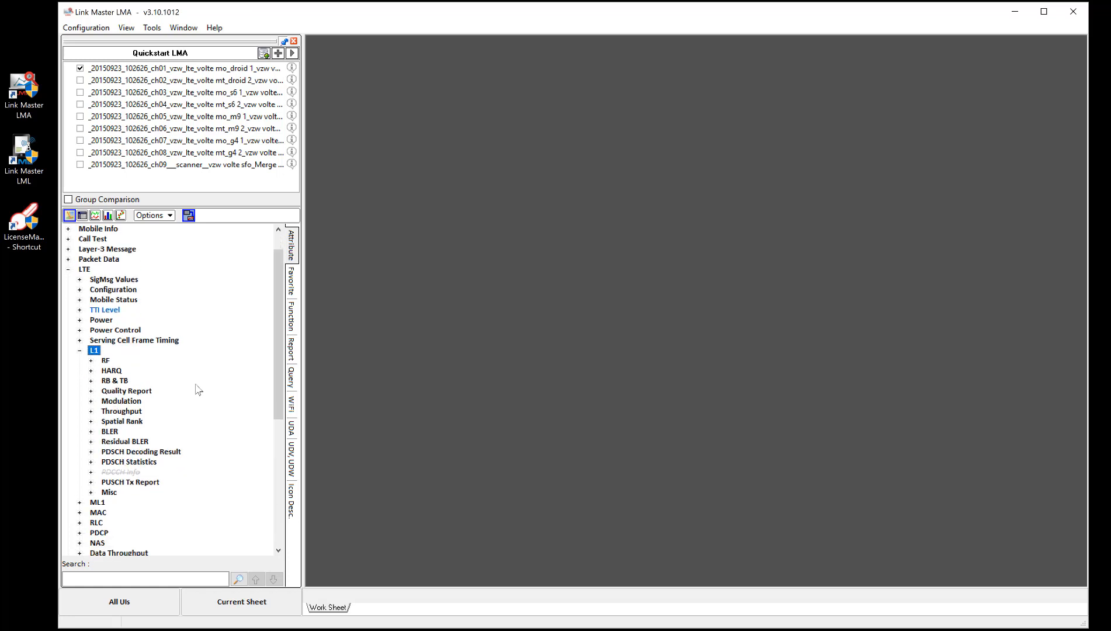
Step: Show the PCI attribute from the LTE L1 RF group of the ch01 measurement in a new grid
left_click(94, 353)
scroll(188, 359, "down", 2)
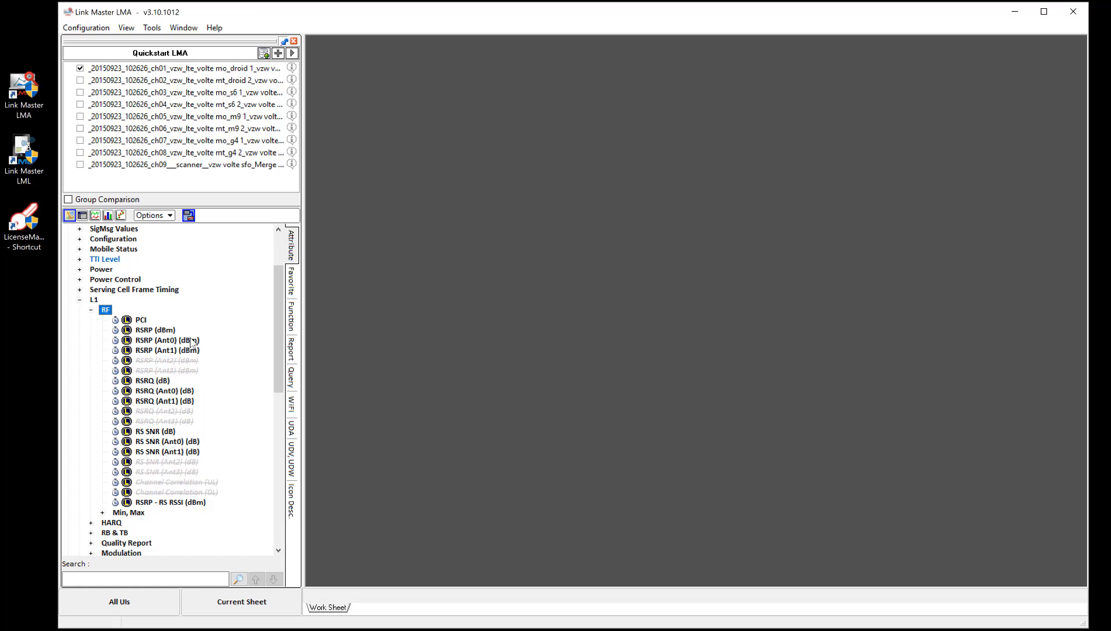
left_click(145, 321)
right_click(146, 323)
left_click(175, 375)
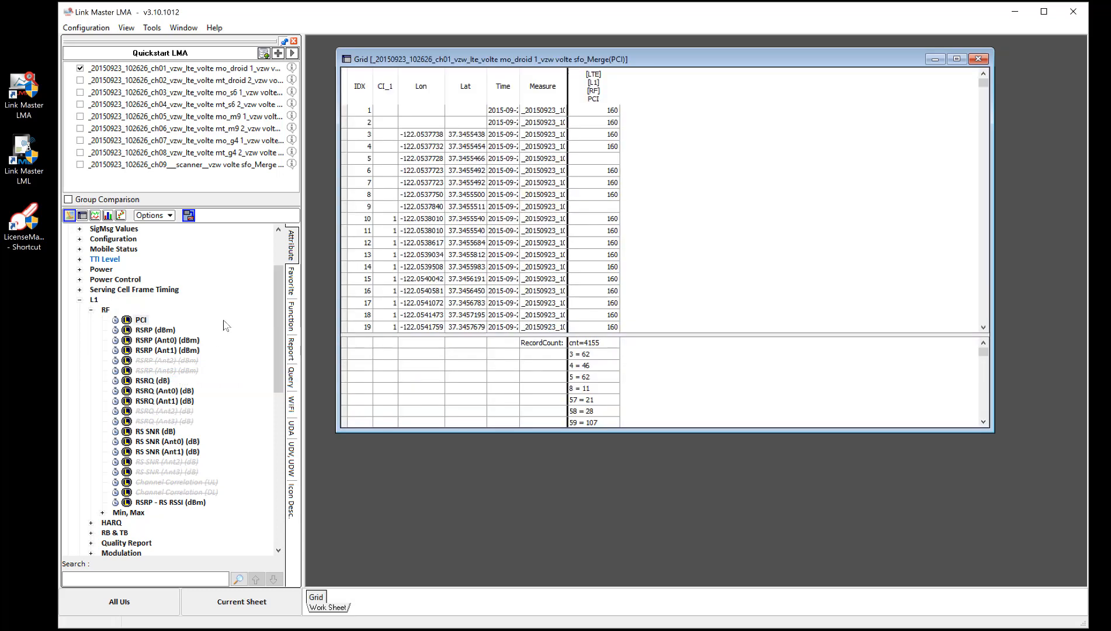
Step: Add the RSRP (dBm), RS SNR (dB) and RSRQ (dB) attributes from LTE L1 RF to the grid
left_click(175, 329)
left_click_drag(639, 271, 638, 270)
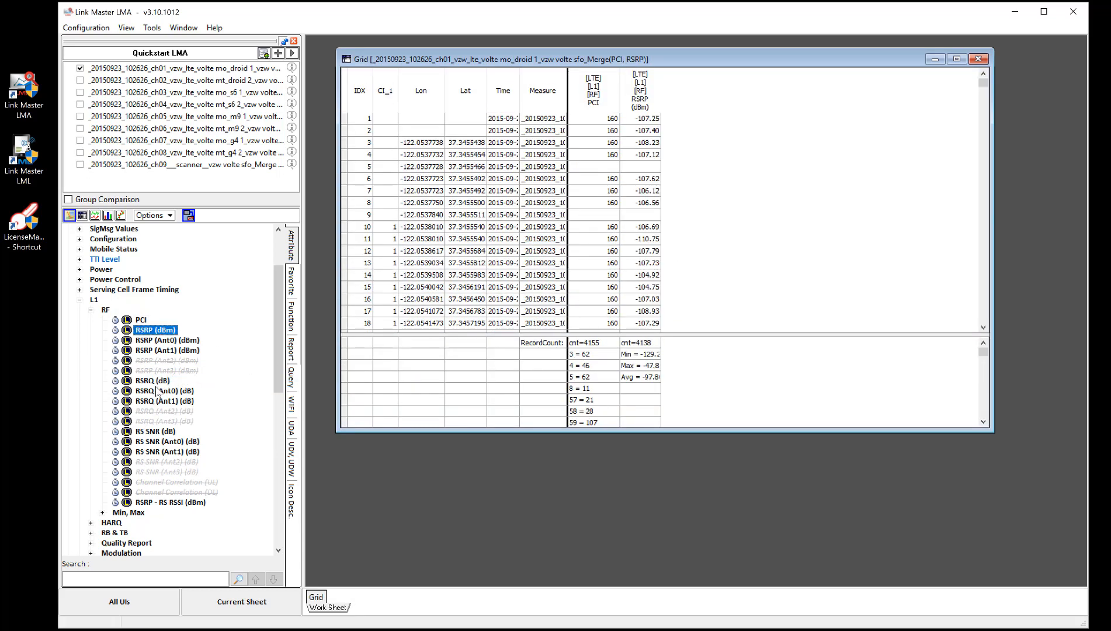
left_click_drag(156, 433, 374, 102)
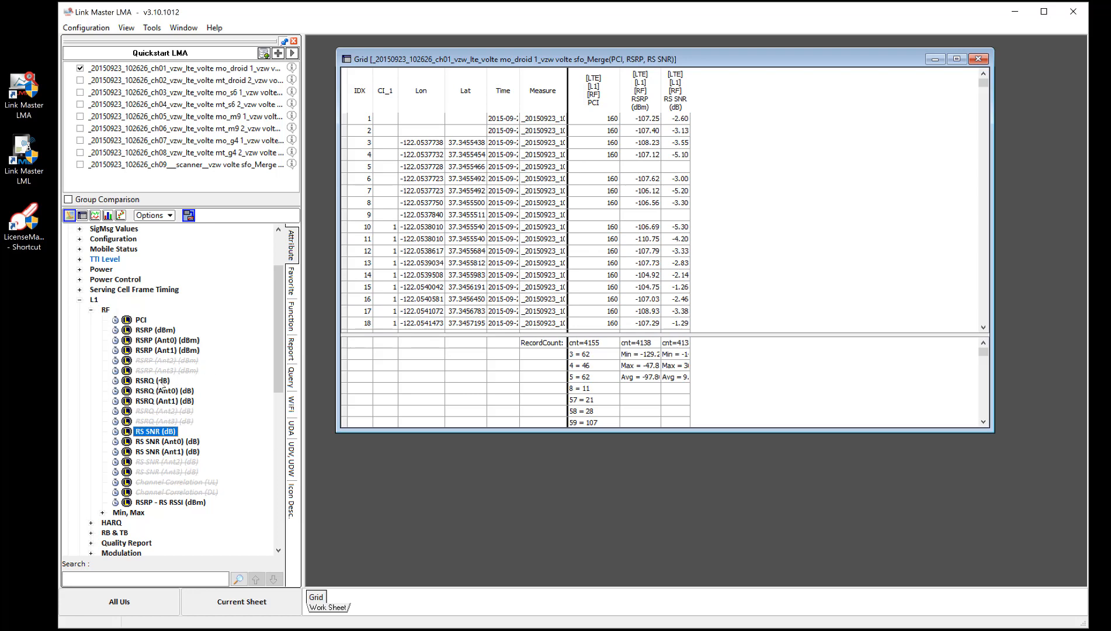
left_click_drag(162, 381, 719, 250)
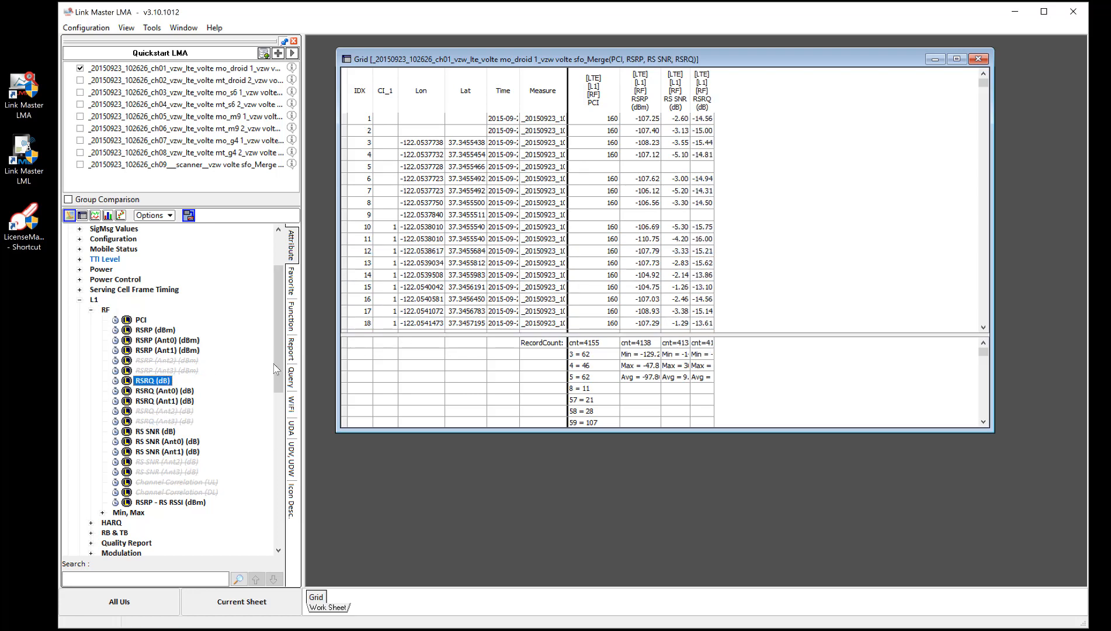
Step: Add the Call Result attribute from Call Test to the grid as a further column
left_click_drag(276, 369, 275, 338)
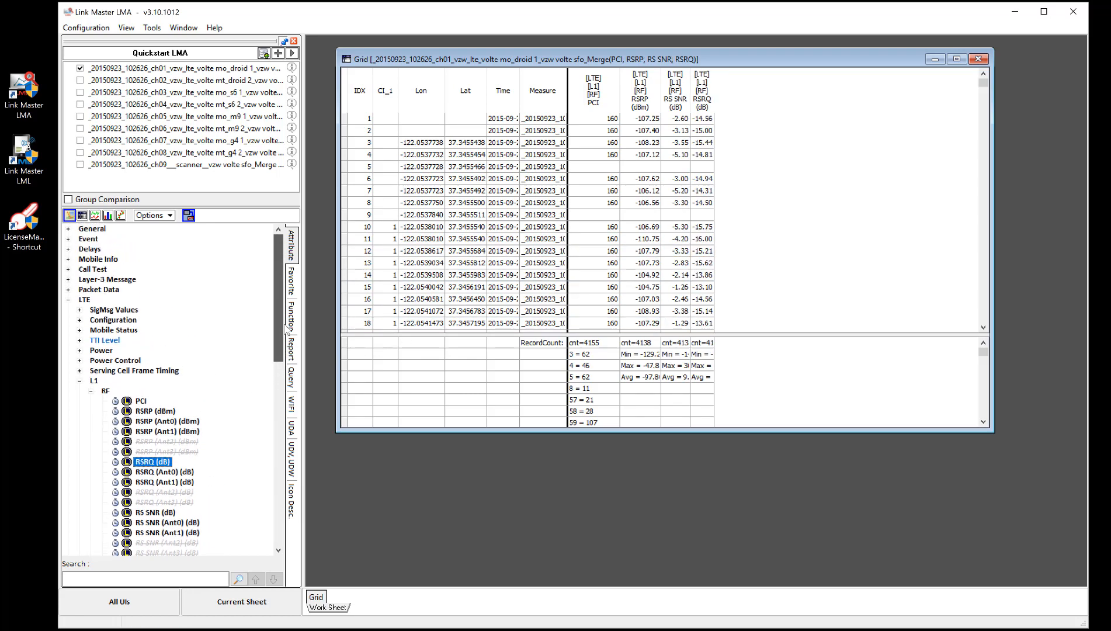
left_click(72, 270)
left_click_drag(141, 333, 721, 262)
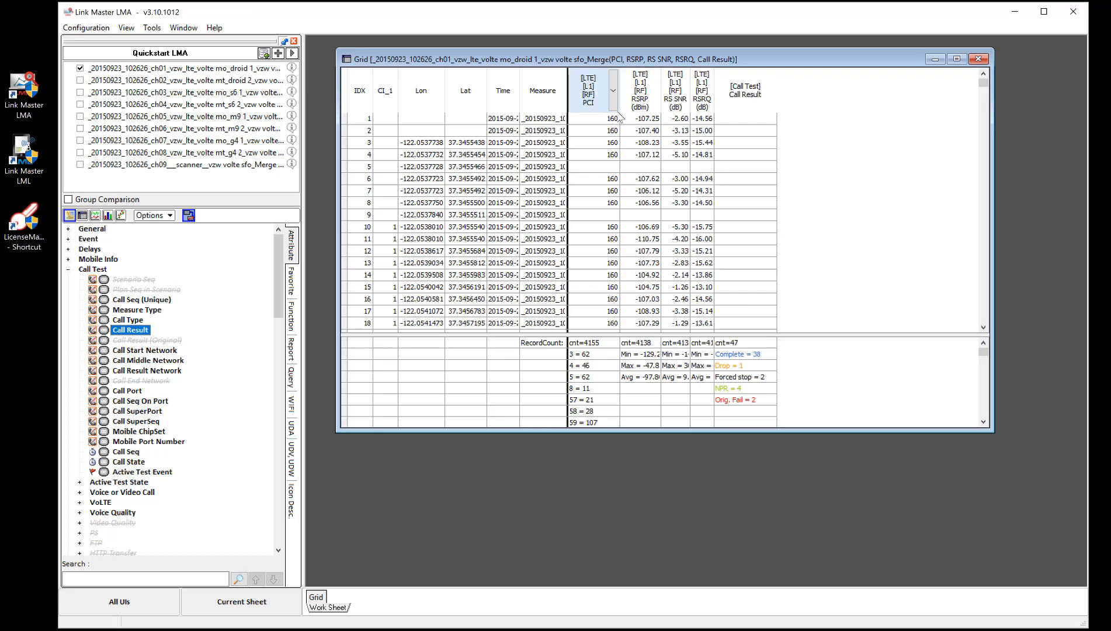
Step: Save the grid's attributes as a favorite group named LMA Quickstart group 2, and close the grid
right_click(793, 143)
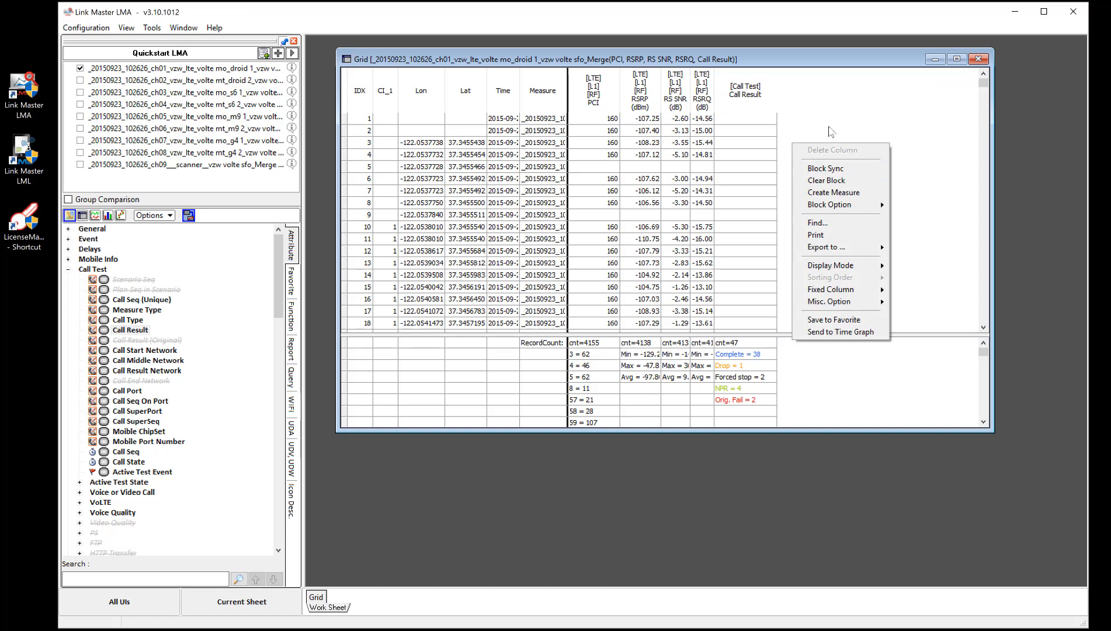
left_click(840, 321)
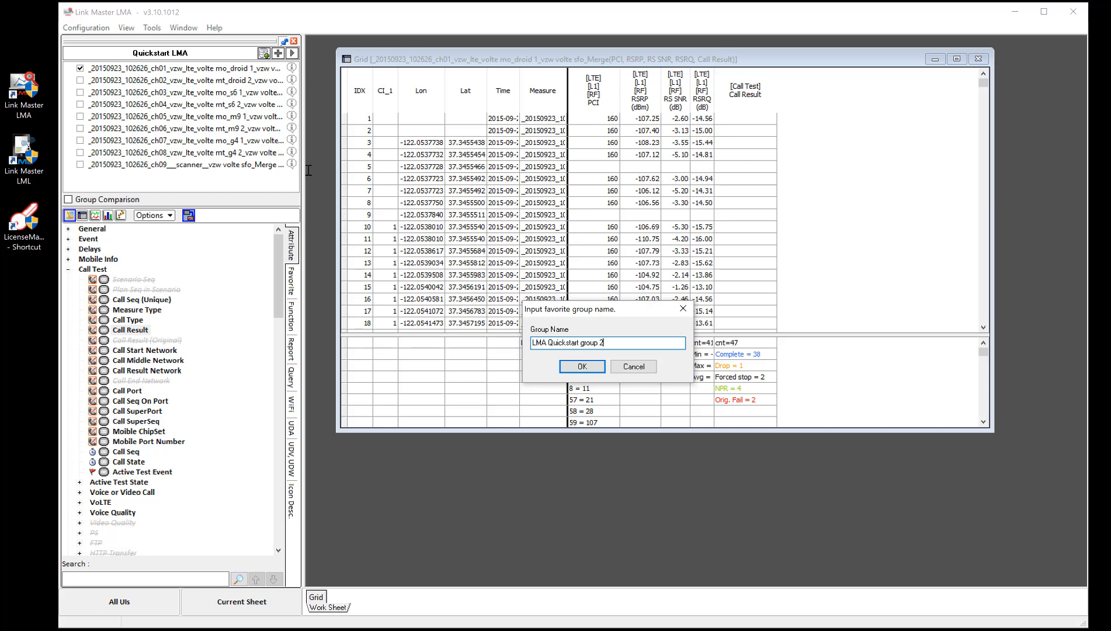
left_click(580, 366)
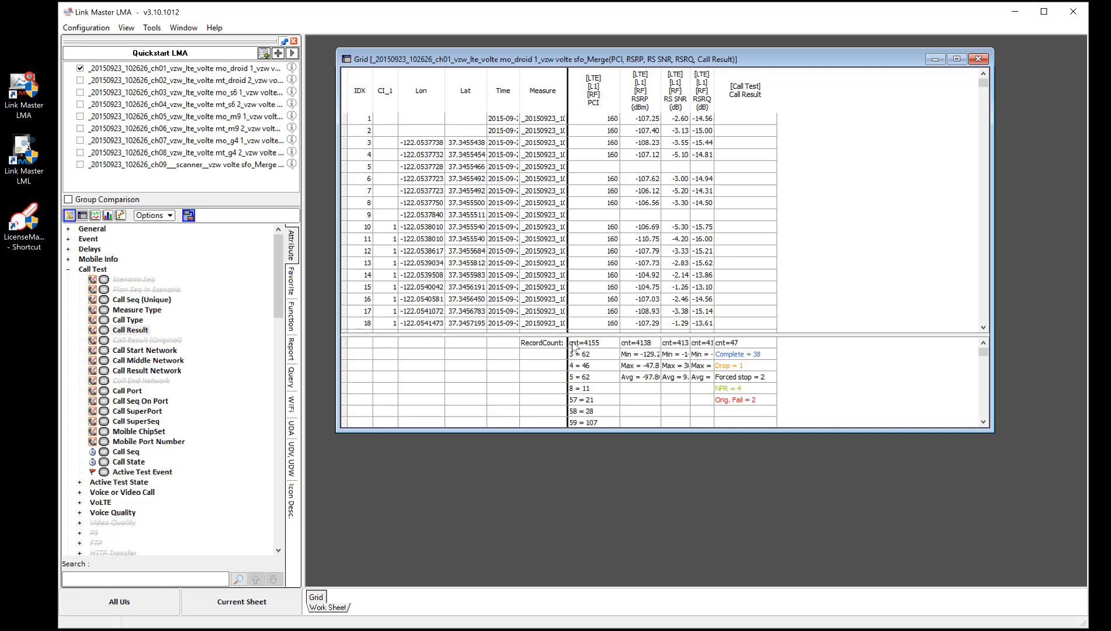
left_click(979, 59)
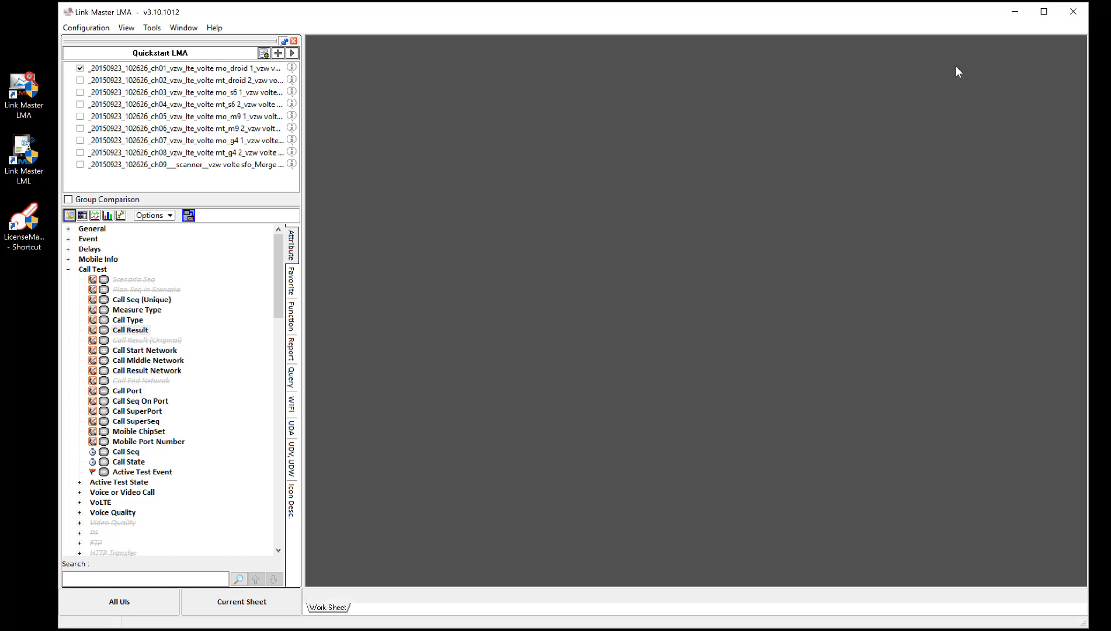
Step: Check the attributes in the favorite group LMA Quickstart group 2 and open the whole group in a grid
left_click(291, 281)
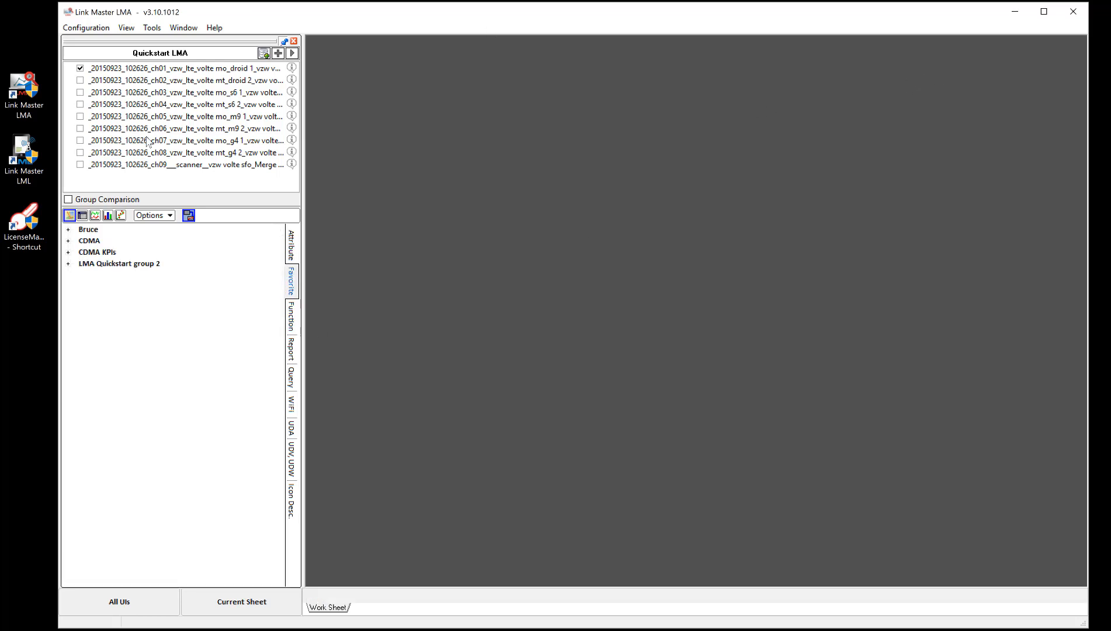
left_click(129, 265)
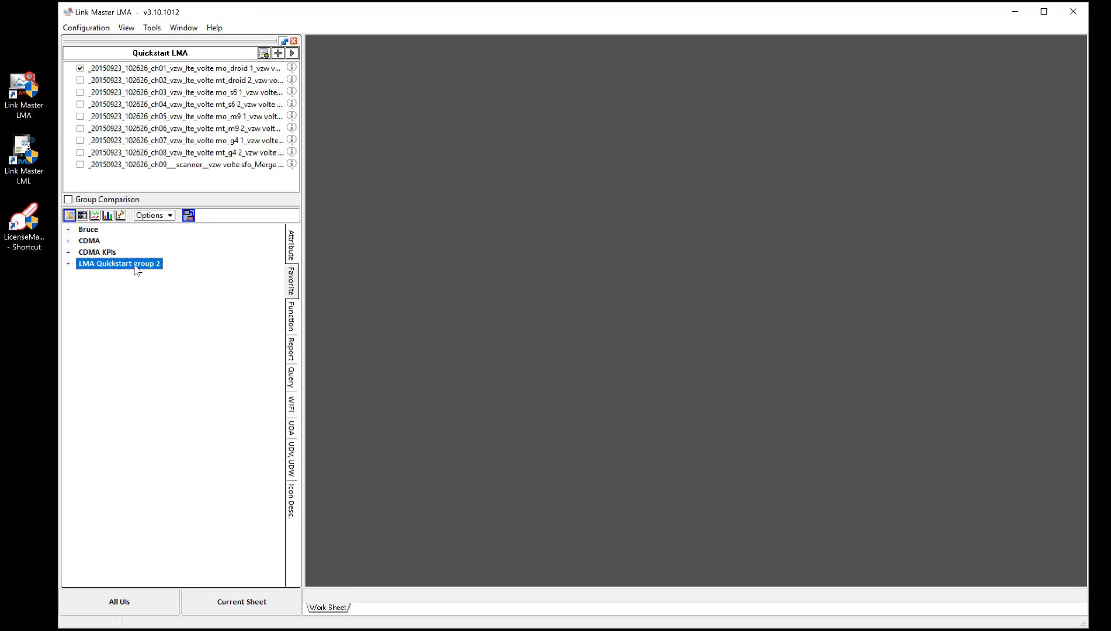
left_click(69, 264)
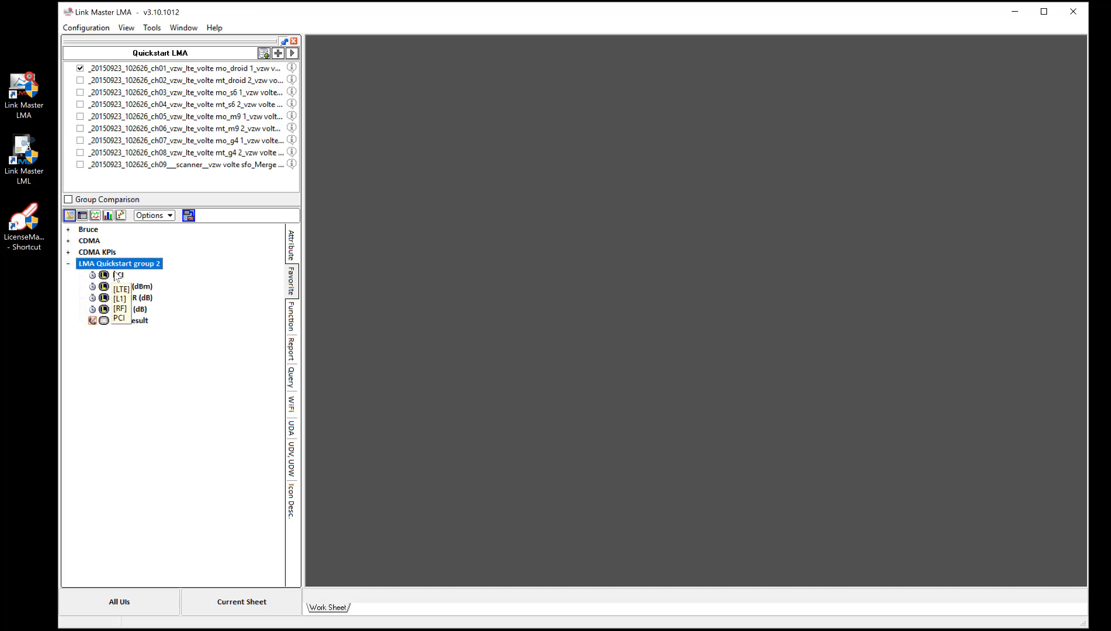
left_click(68, 264)
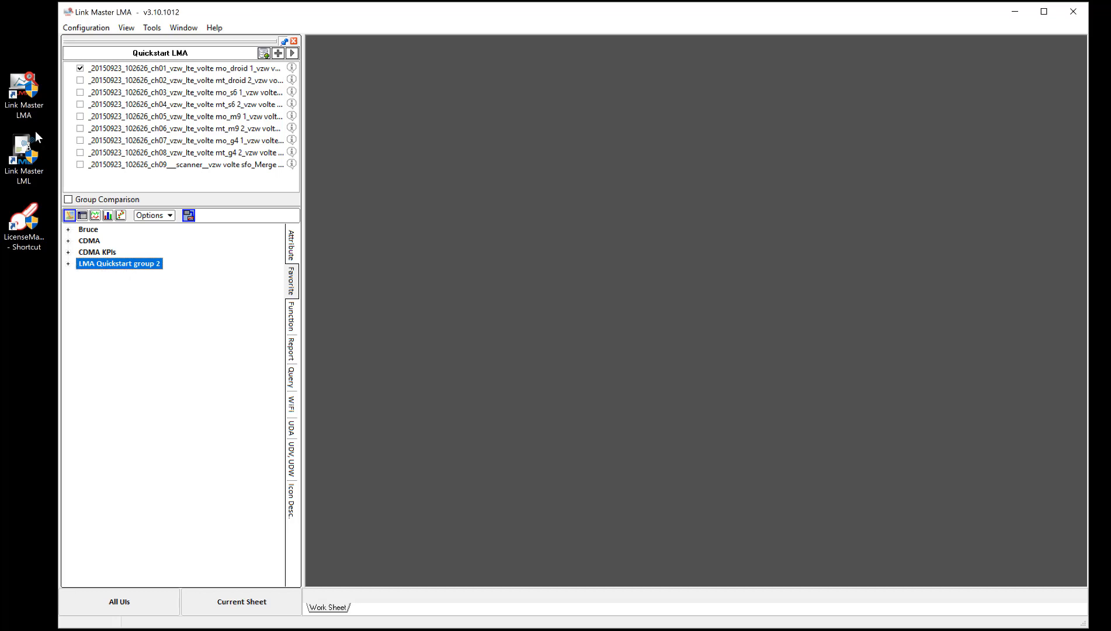
right_click(92, 266)
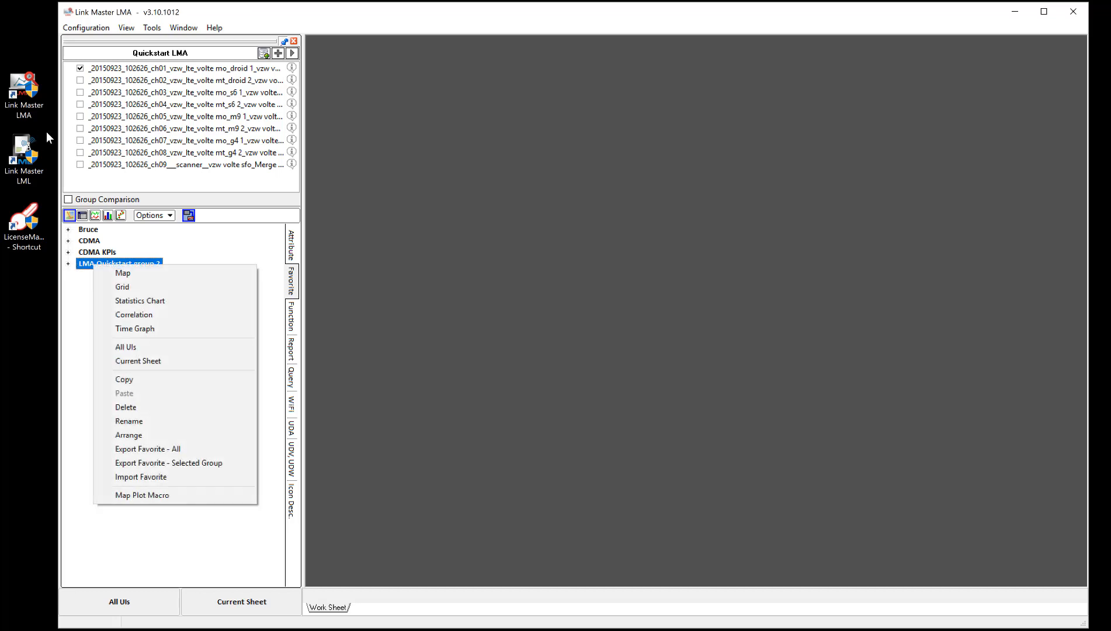
left_click(132, 287)
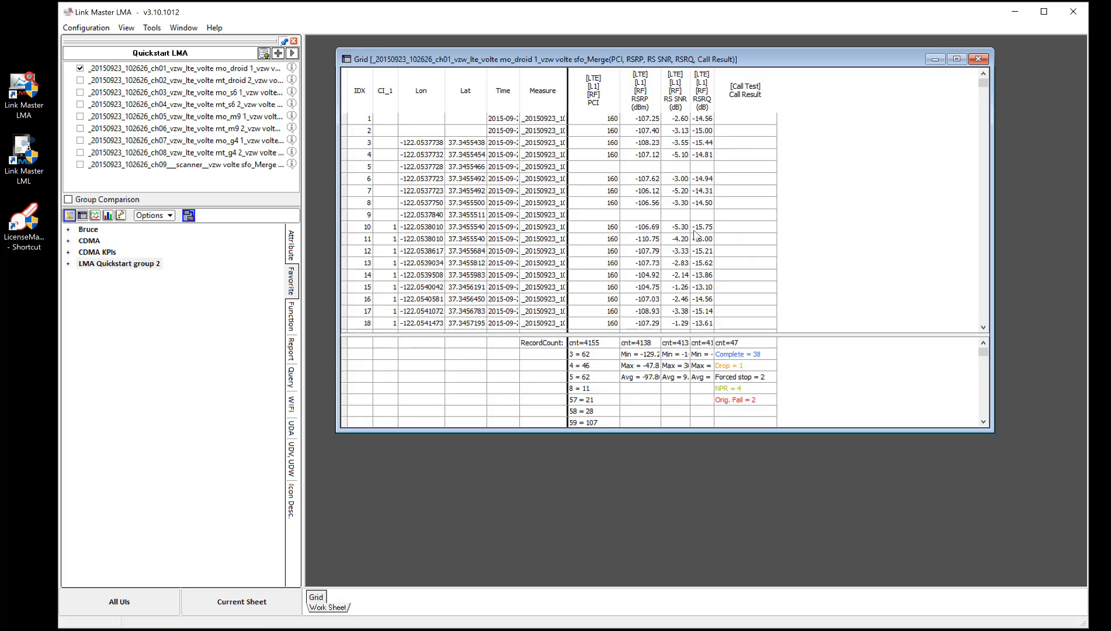
Step: Add DL MCS (Ant0 & Ant1 - Mode) from the LTE L1 Modulation attributes to the favorite group LMA Quickstart group 2
left_click(291, 245)
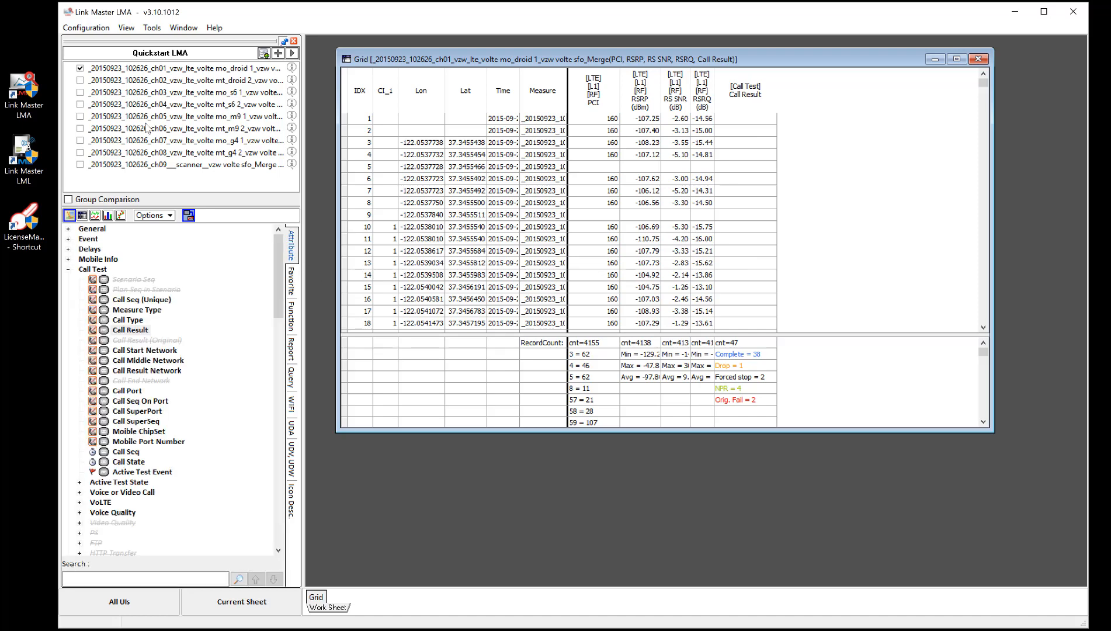
left_click_drag(280, 287, 275, 430)
left_click(159, 375)
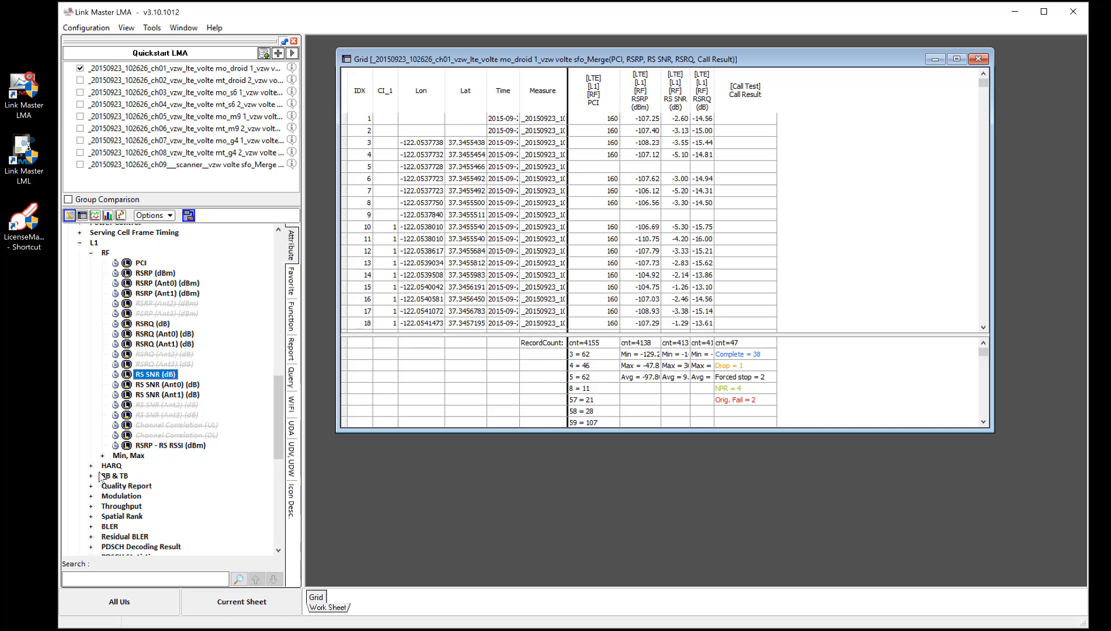
left_click(91, 496)
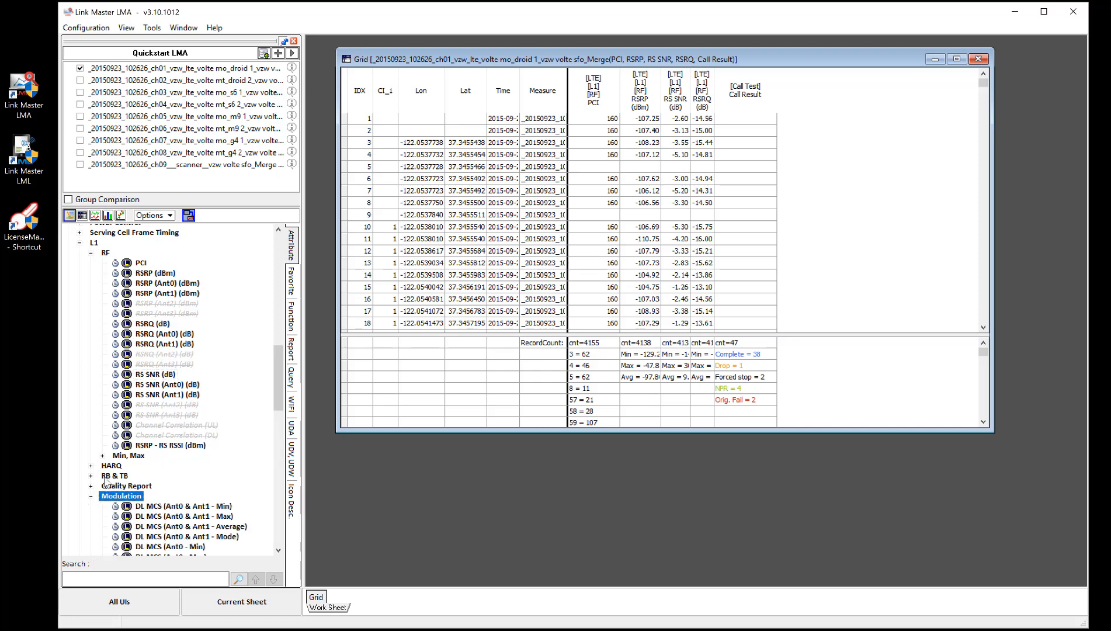
scroll(193, 491, "down", 3)
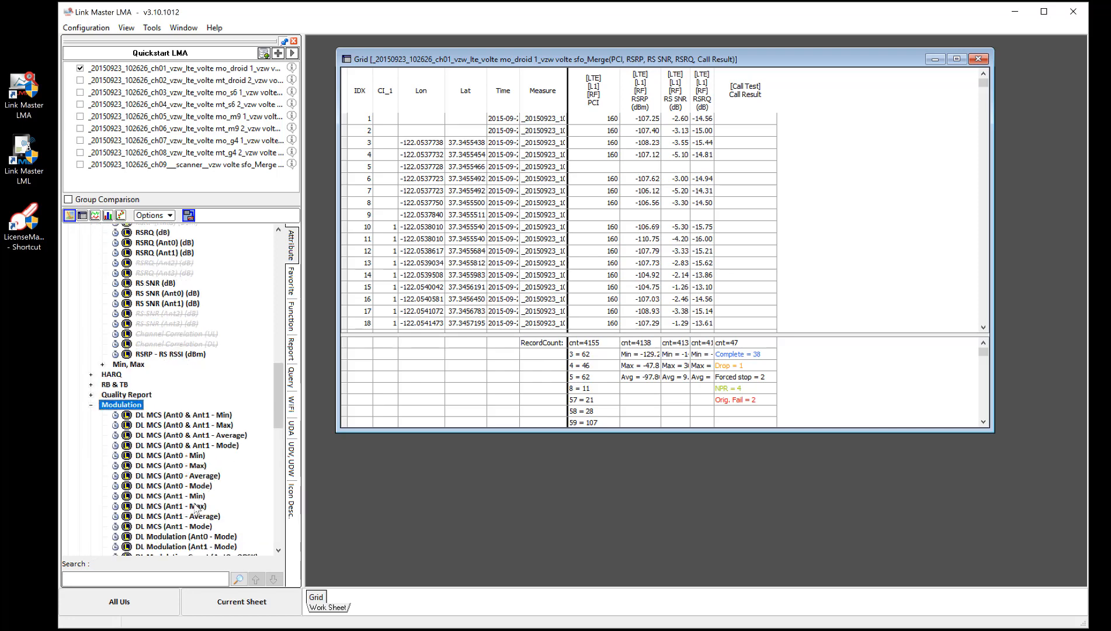
left_click(178, 447)
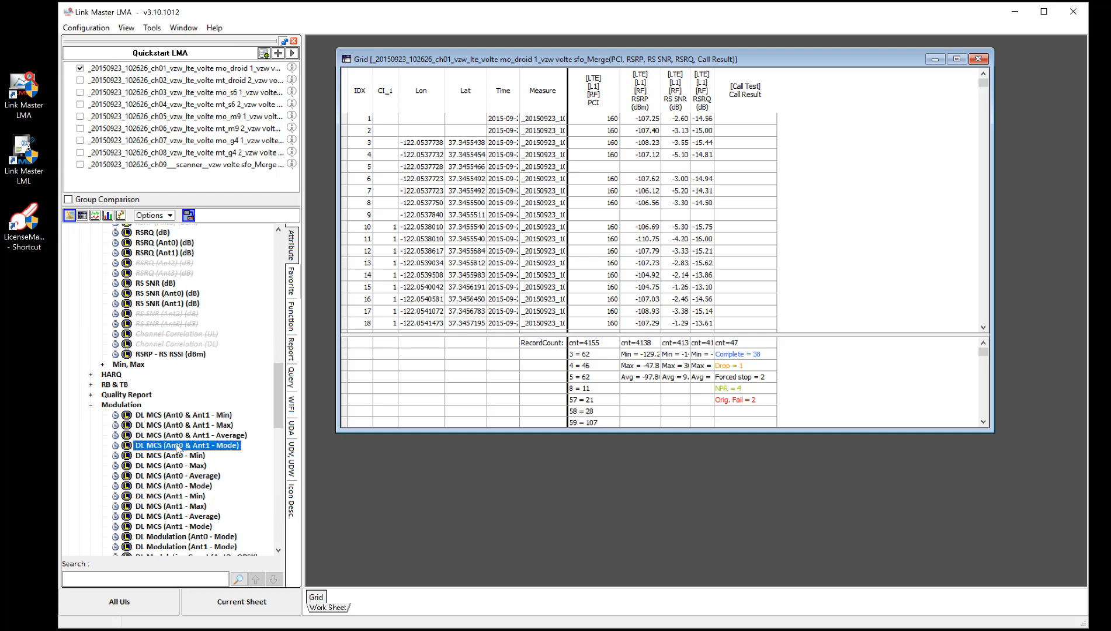
right_click(179, 448)
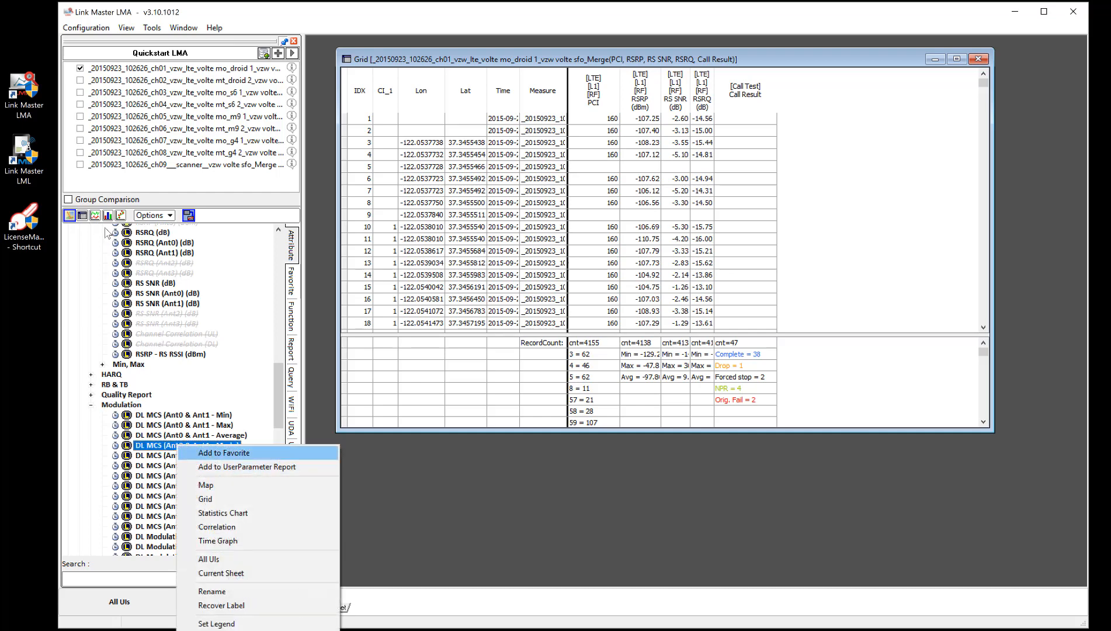
left_click(213, 454)
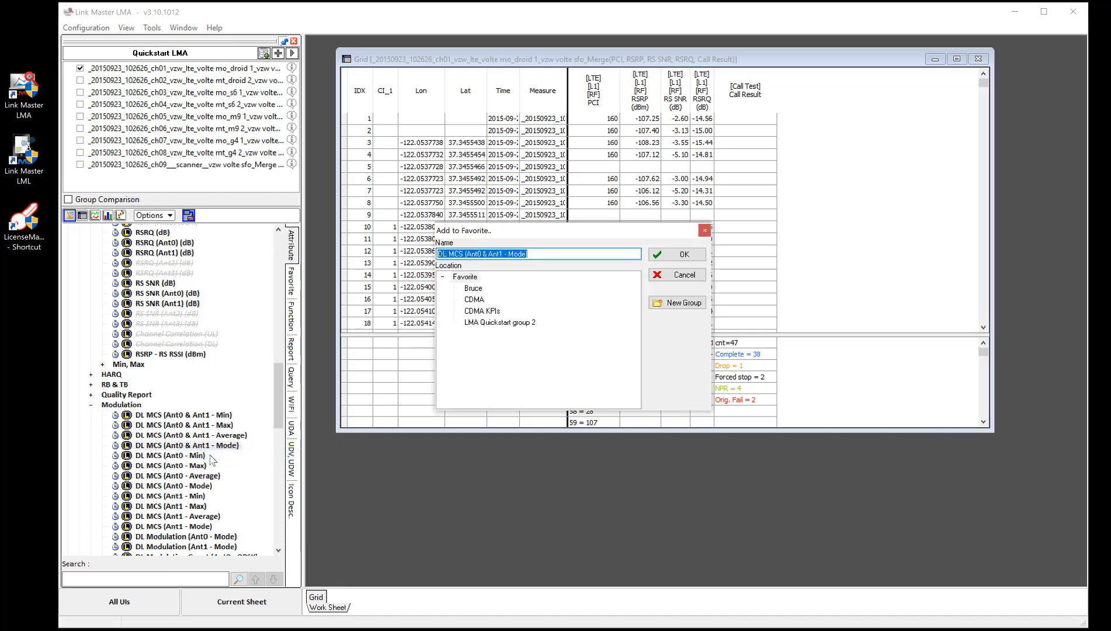
left_click(484, 323)
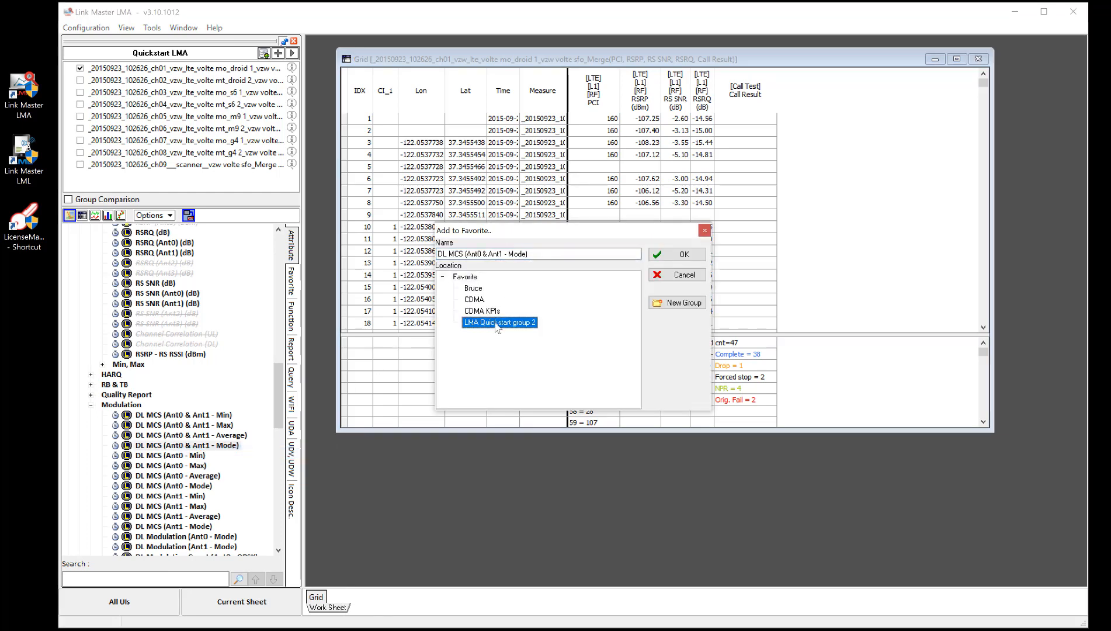
left_click(674, 256)
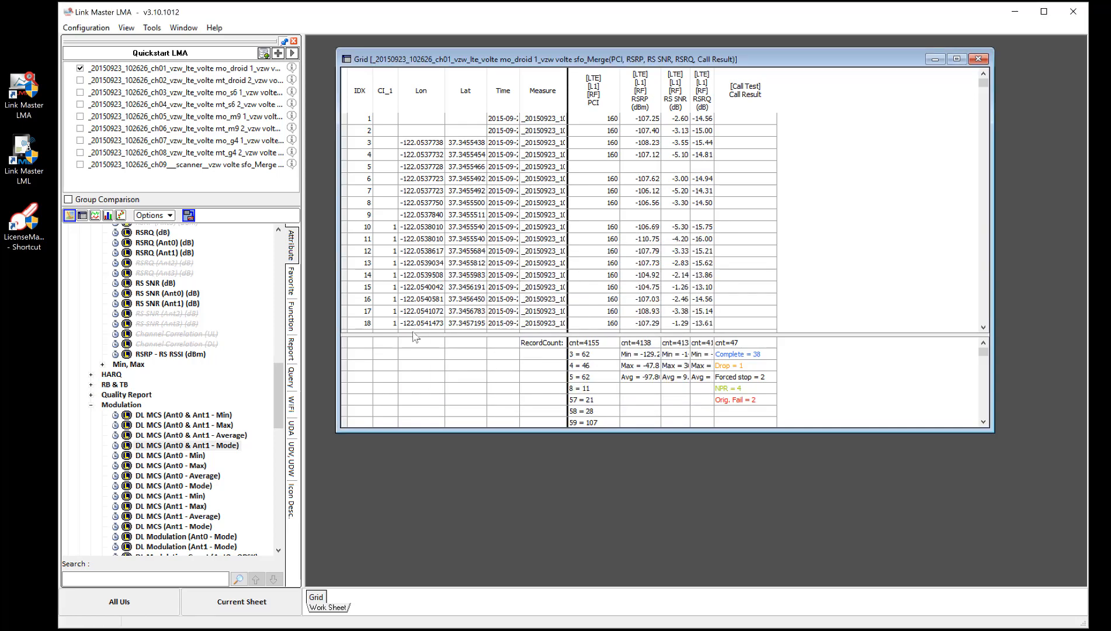
Step: Check the extended LMA Quickstart group 2 favorites, close the old grid and open the group in a new one
left_click(291, 282)
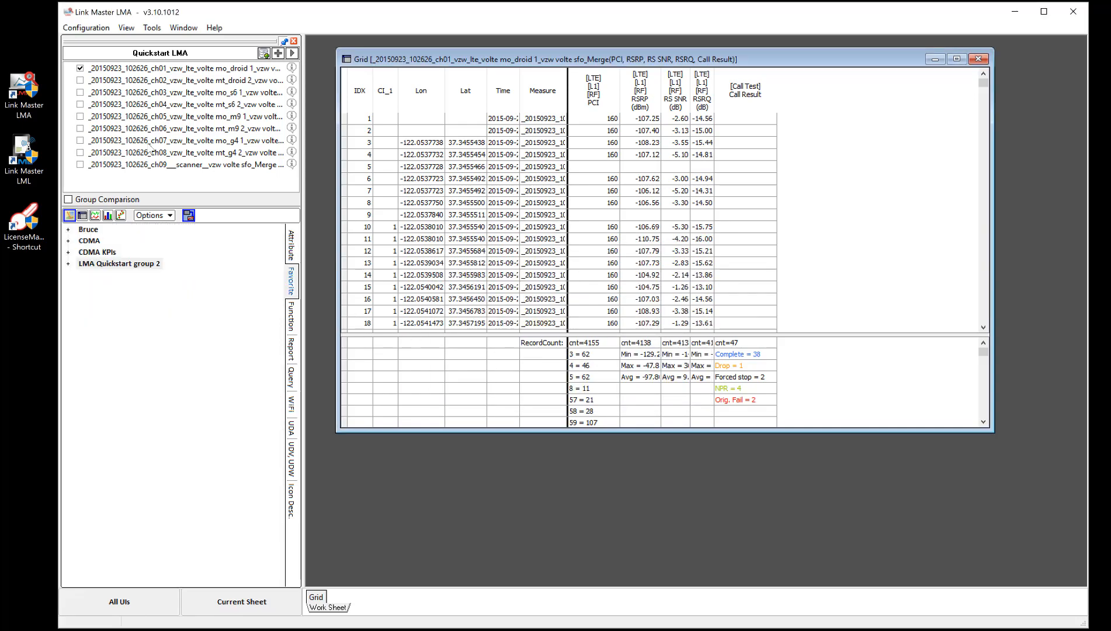
left_click(69, 263)
left_click(128, 332)
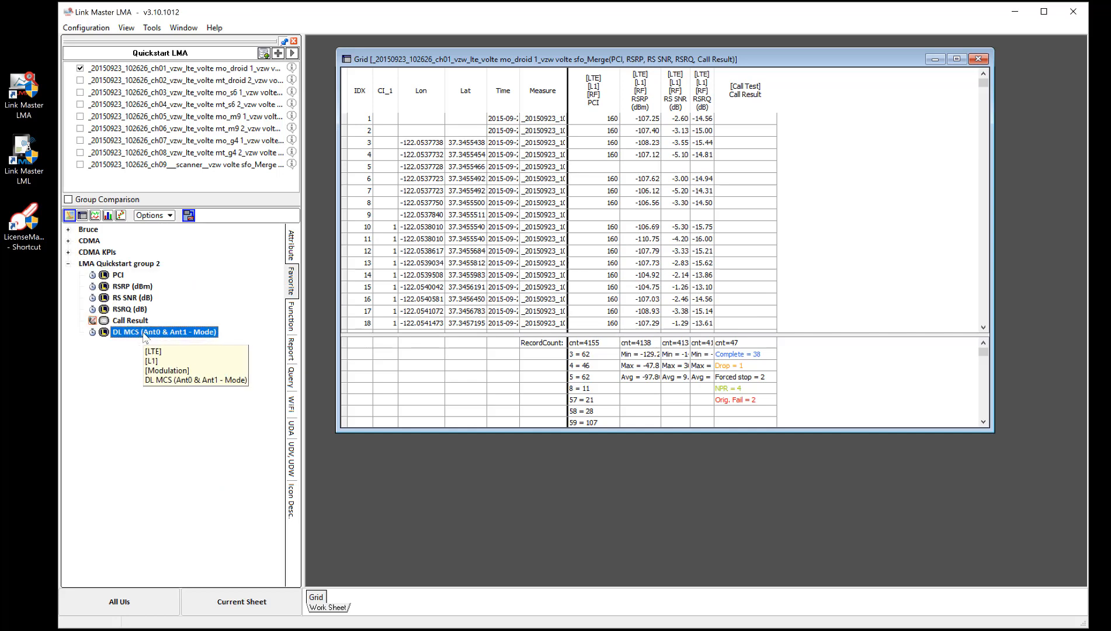
left_click(977, 59)
right_click(127, 264)
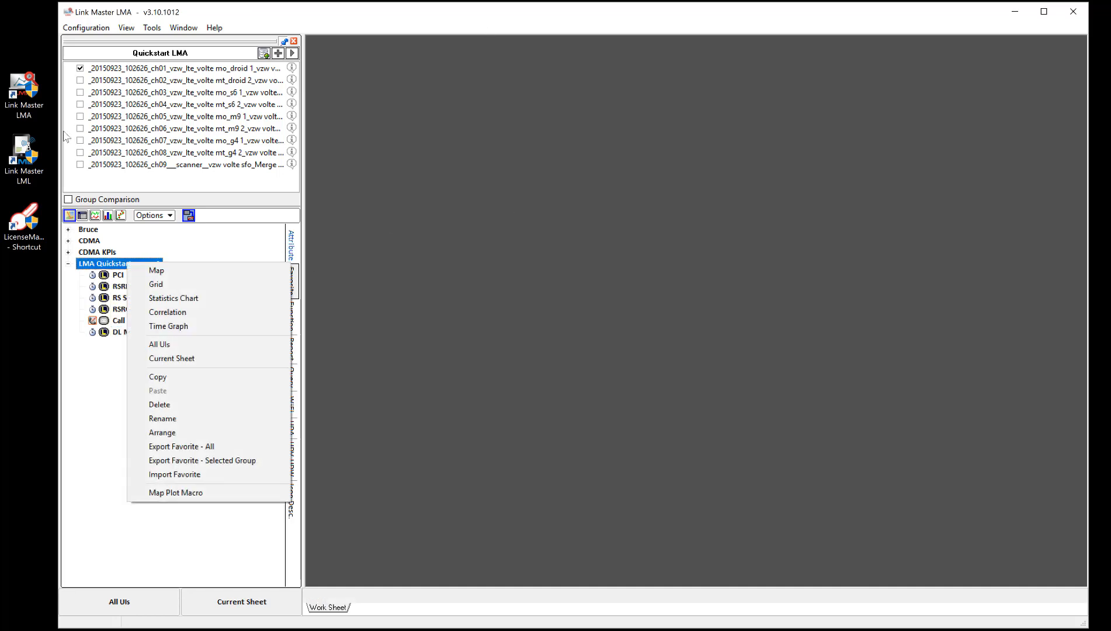
left_click(153, 285)
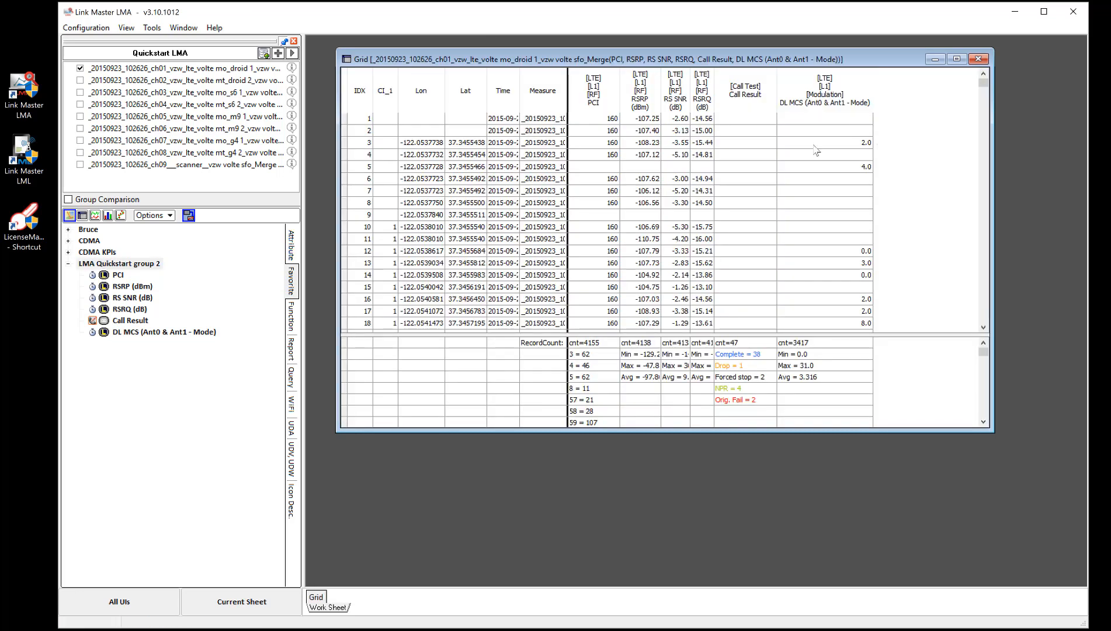
Step: Plot LMA Quickstart group 2 in a time graph and enlarge its window to fit all six attribute plots
right_click(122, 264)
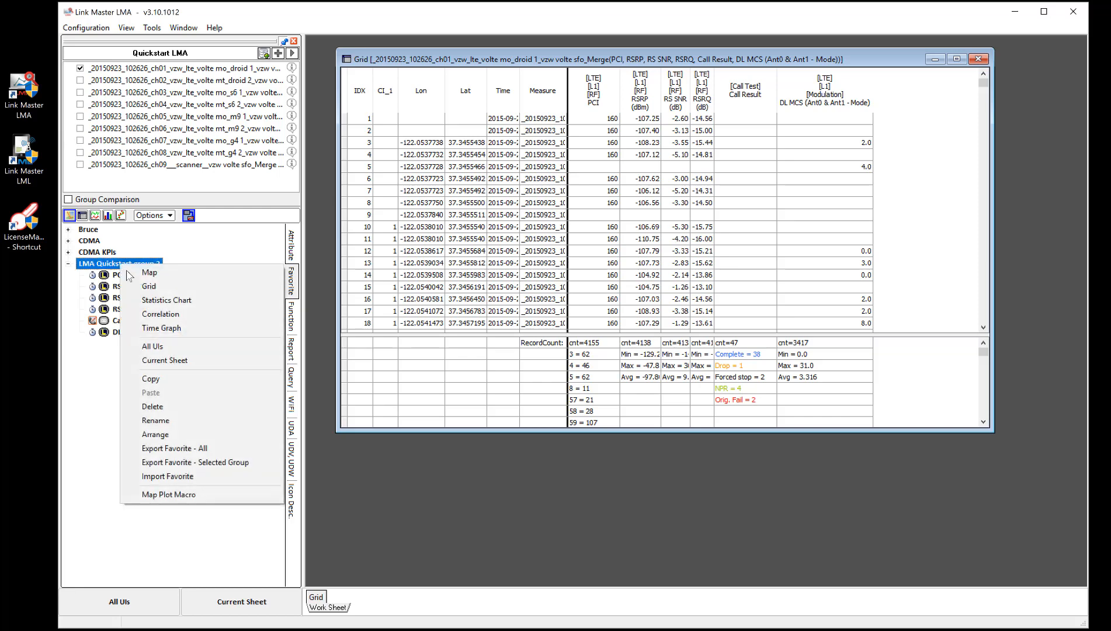
left_click(161, 329)
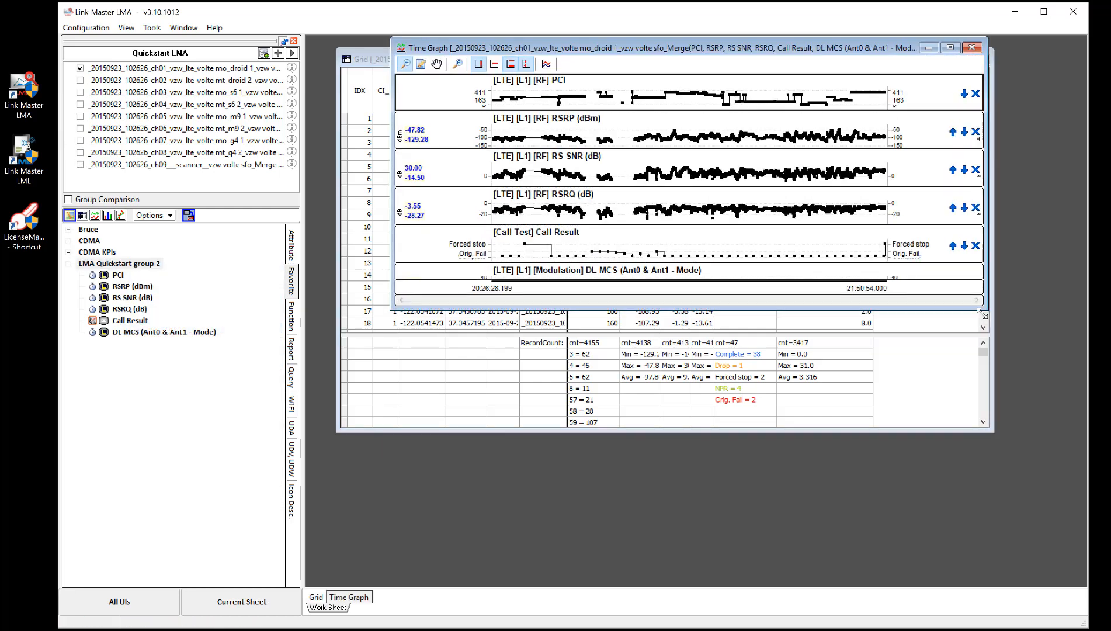
left_click_drag(983, 314, 1043, 486)
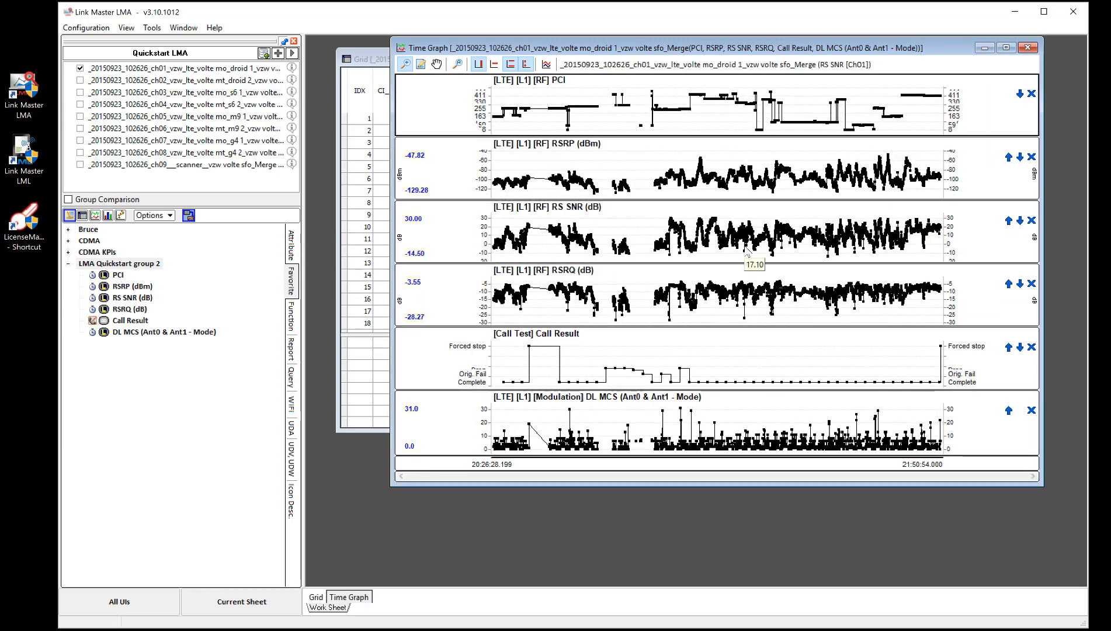
Step: Review the commands offered for LMA Quickstart group 2, for the empty favorites area, and the other favorite groups in the list
left_click(138, 266)
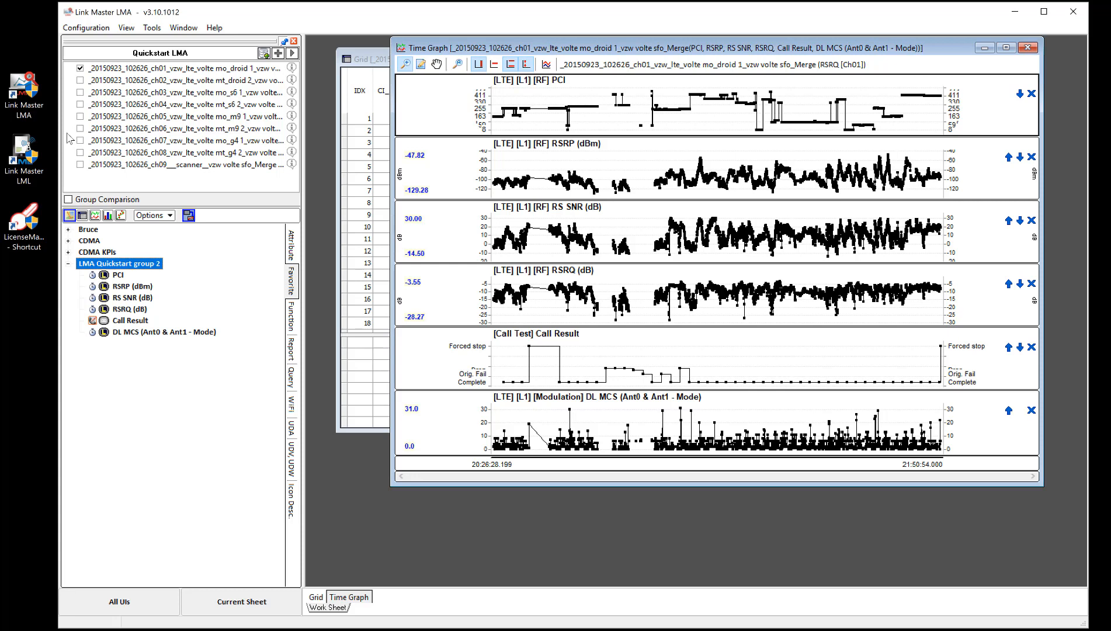
right_click(138, 266)
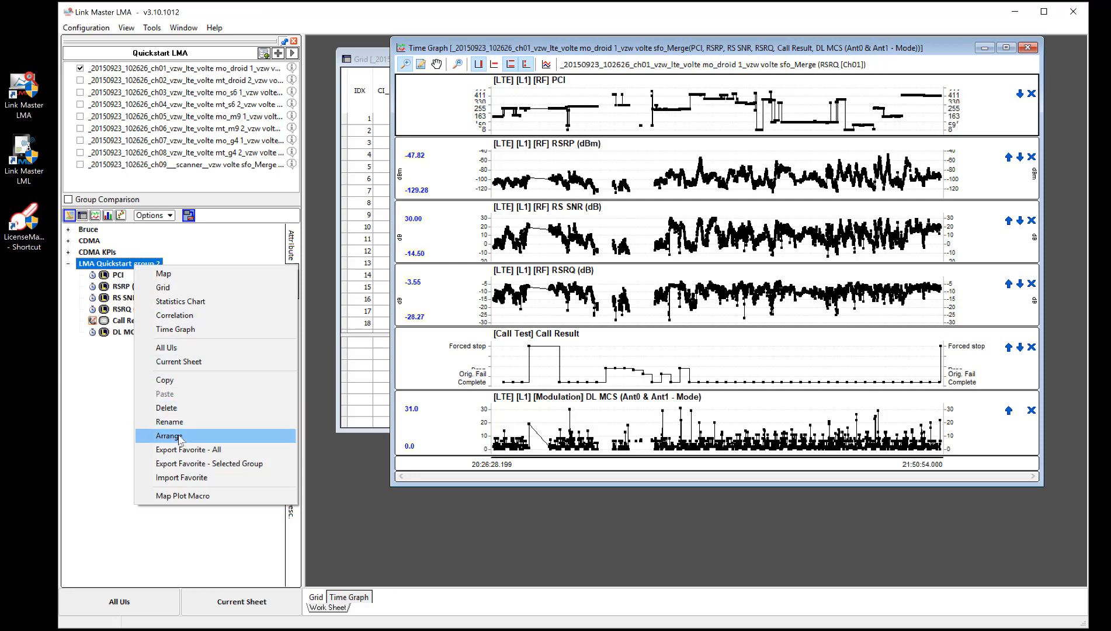
left_click(119, 266)
right_click(121, 351)
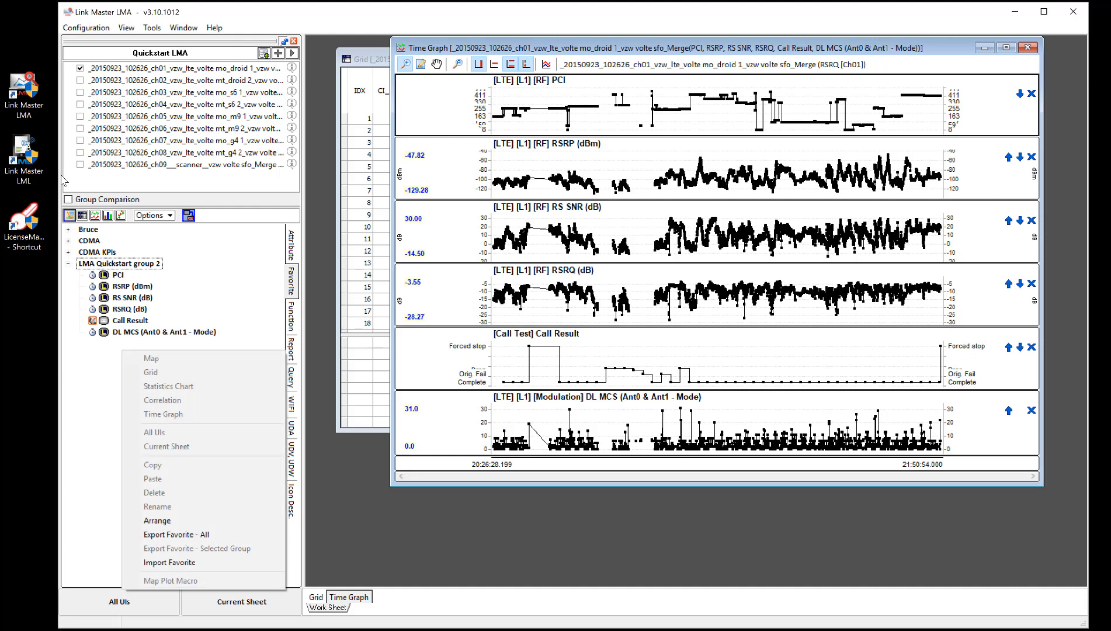
left_click(137, 268)
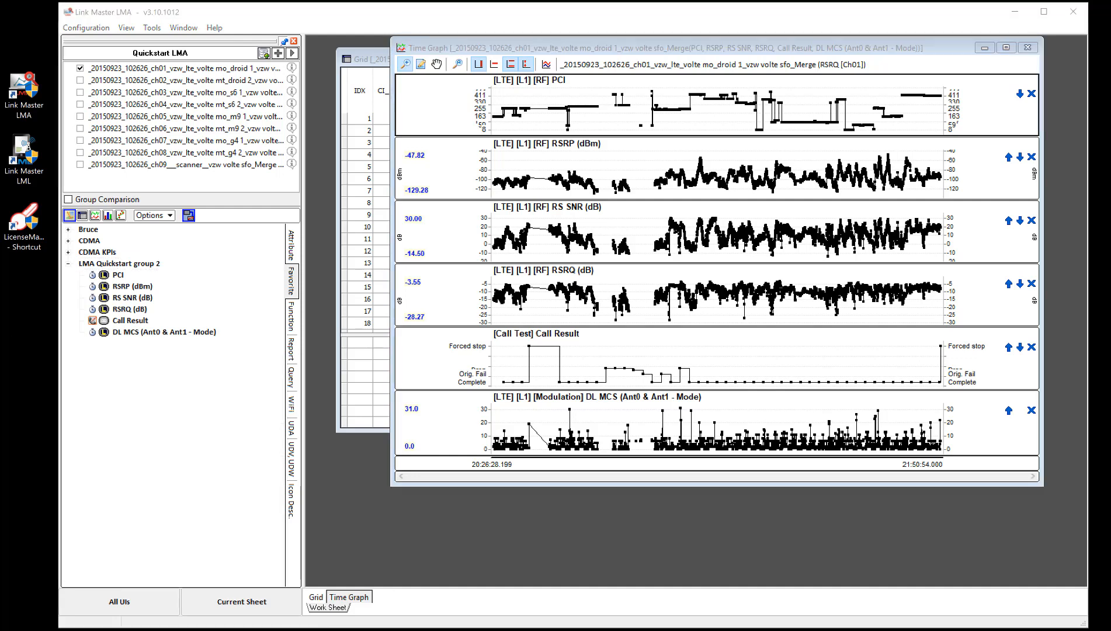
right_click(136, 267)
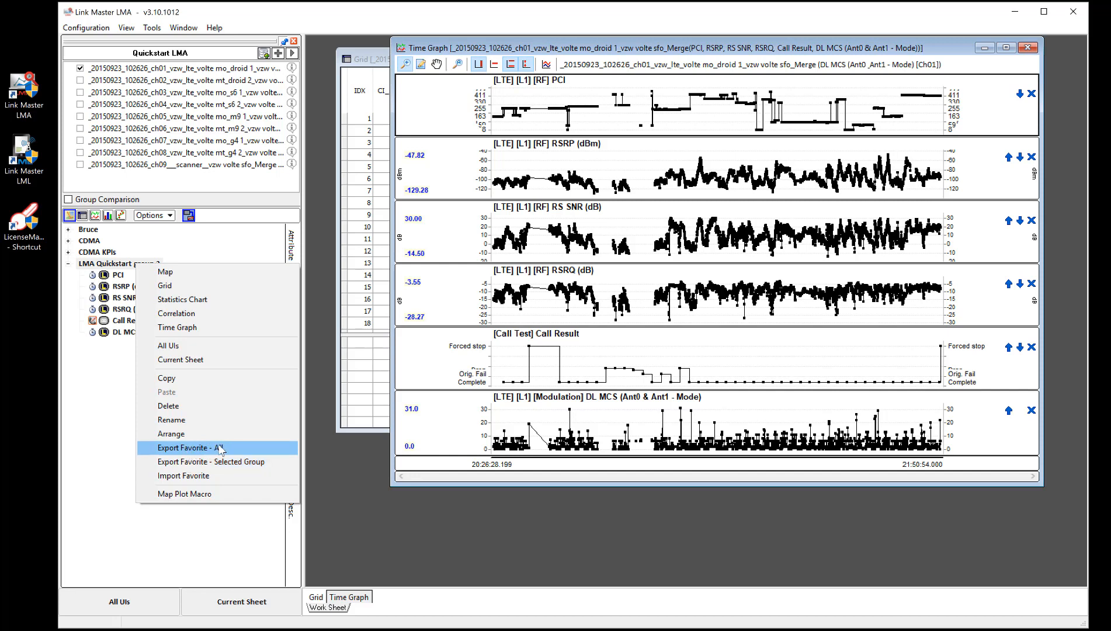
left_click(90, 229)
left_click(90, 240)
left_click(91, 253)
Step: Export only the favorite group LMA Quickstart group 2 to the WirelessMetrix folder as LMA Quickstart.xpf
left_click(102, 265)
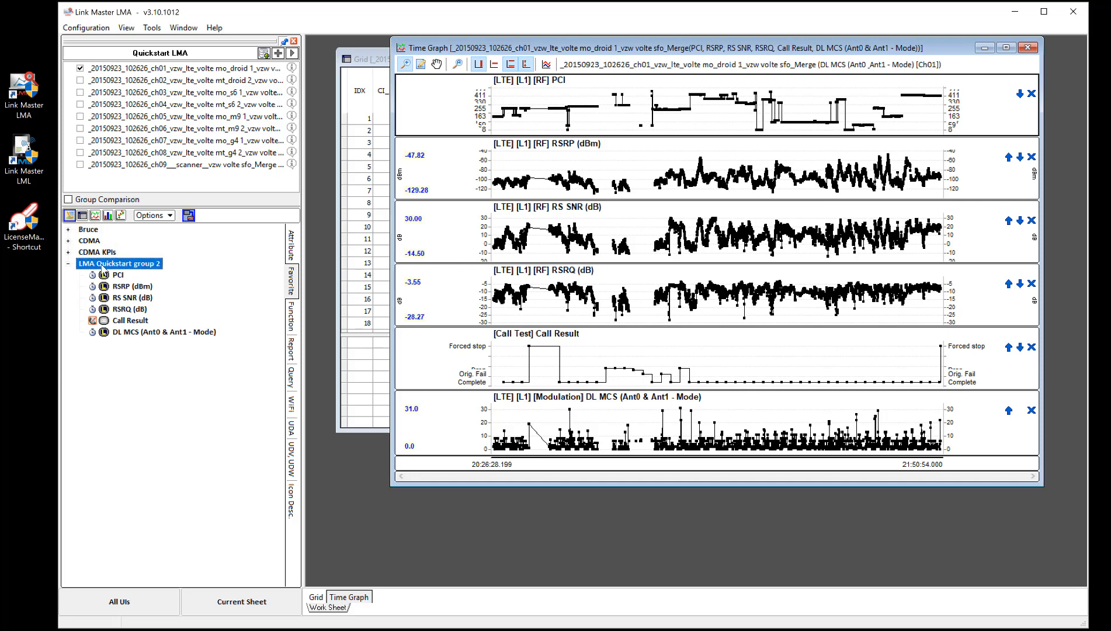
right_click(101, 264)
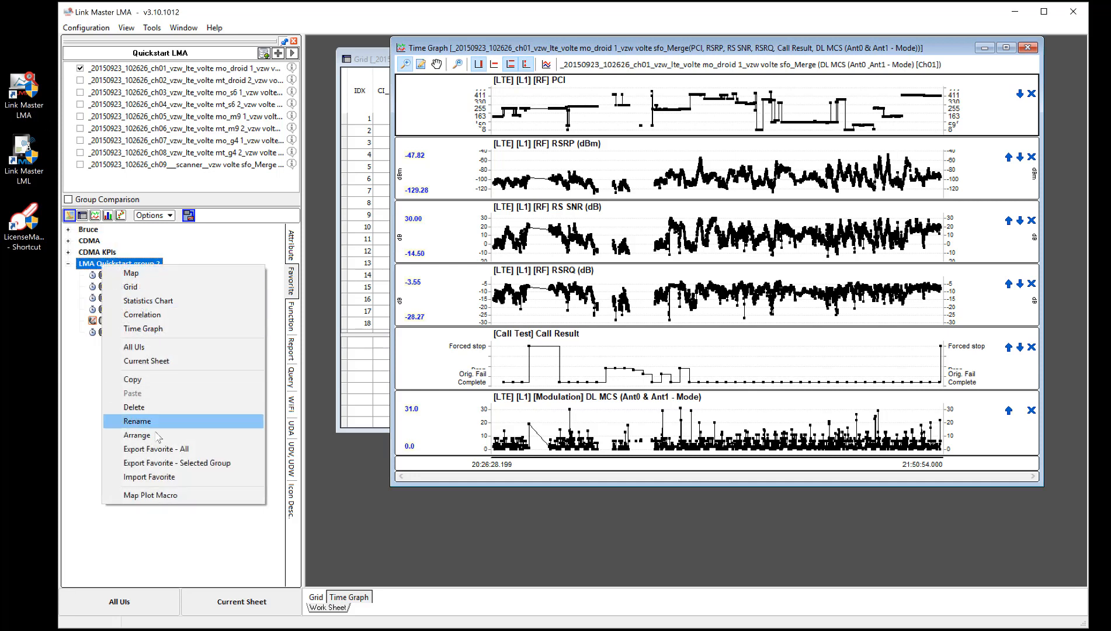
left_click(161, 465)
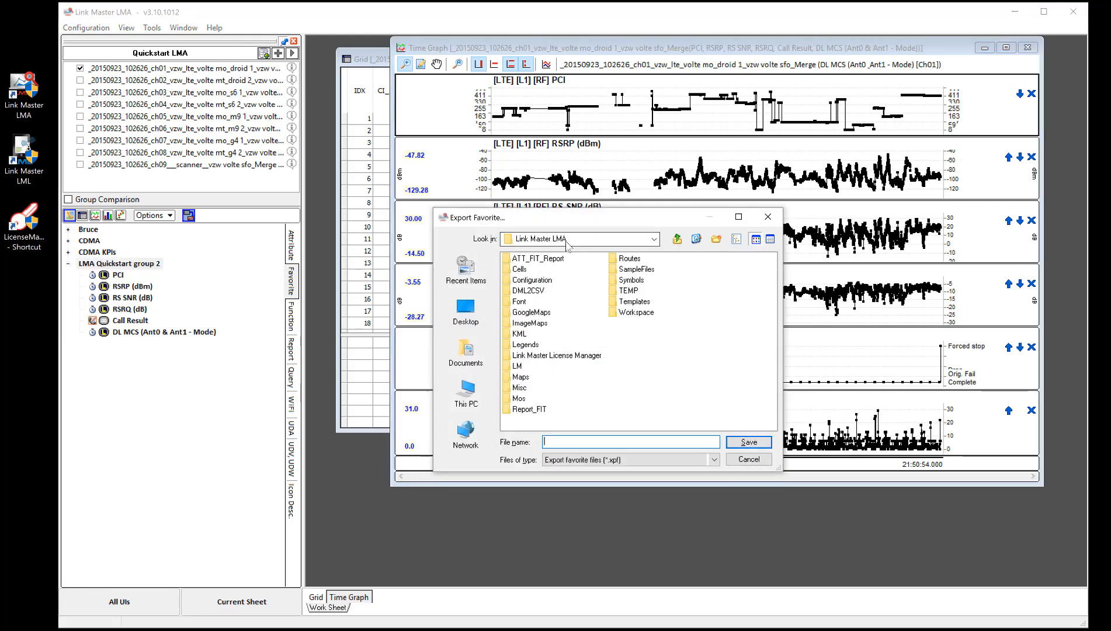
left_click(677, 241)
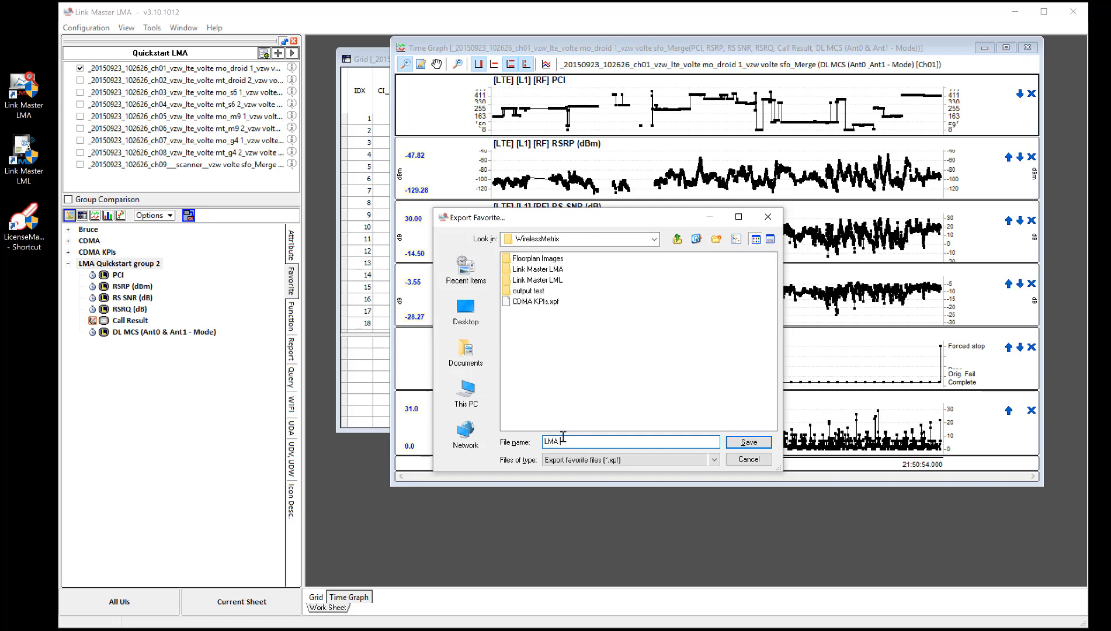
type("d")
left_click(747, 442)
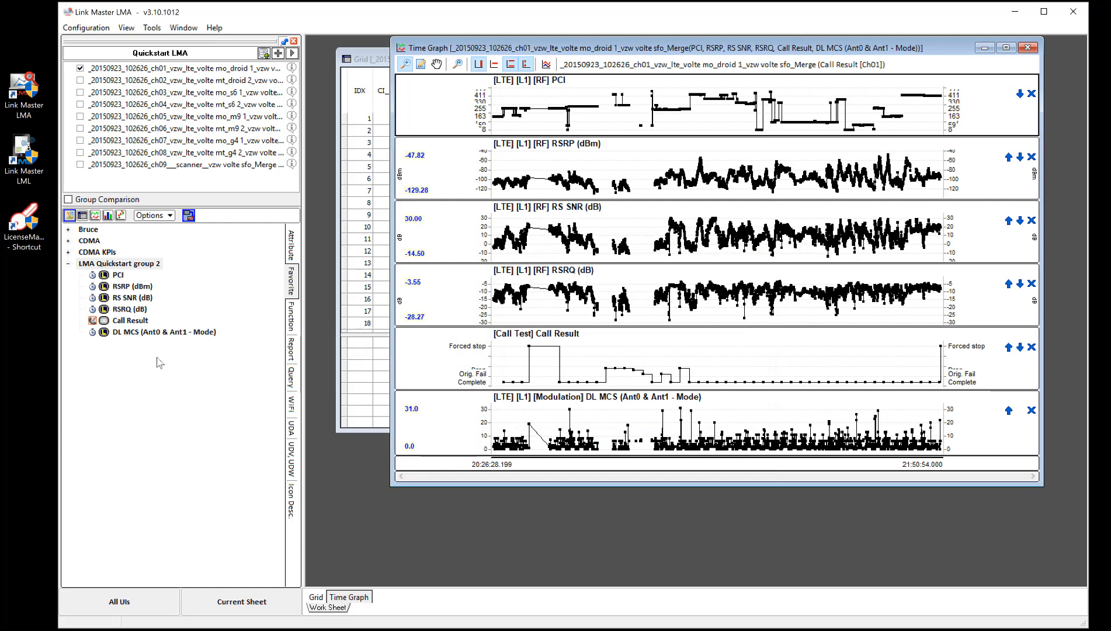
Step: Choose LMA Quickstart.xpf in the WirelessMetrix folder for a favorite import and cancel the import
right_click(136, 373)
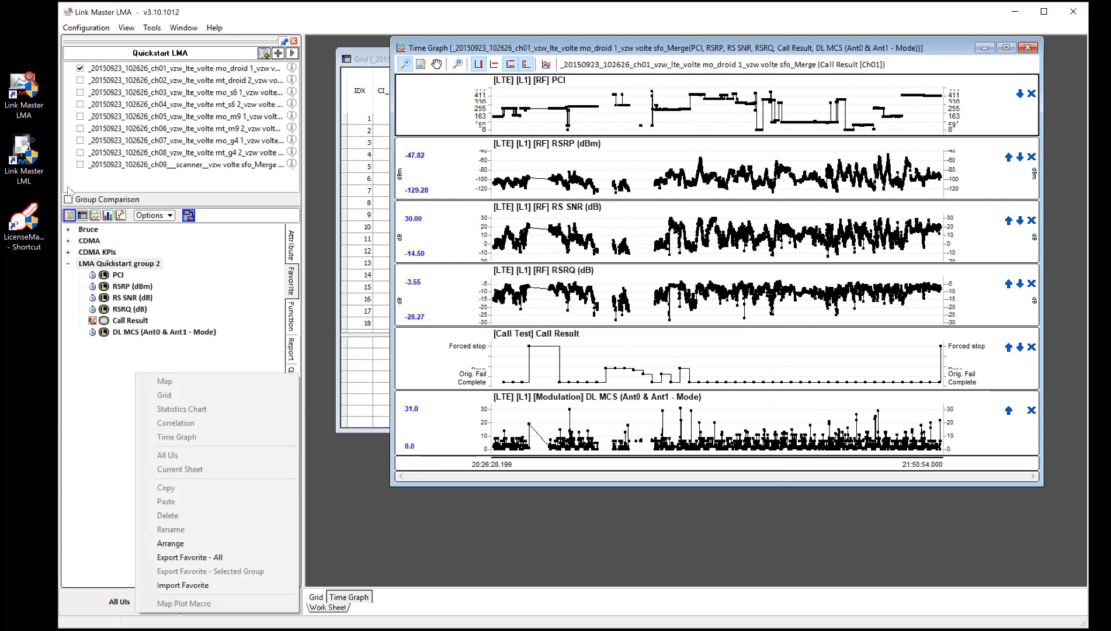
left_click(186, 586)
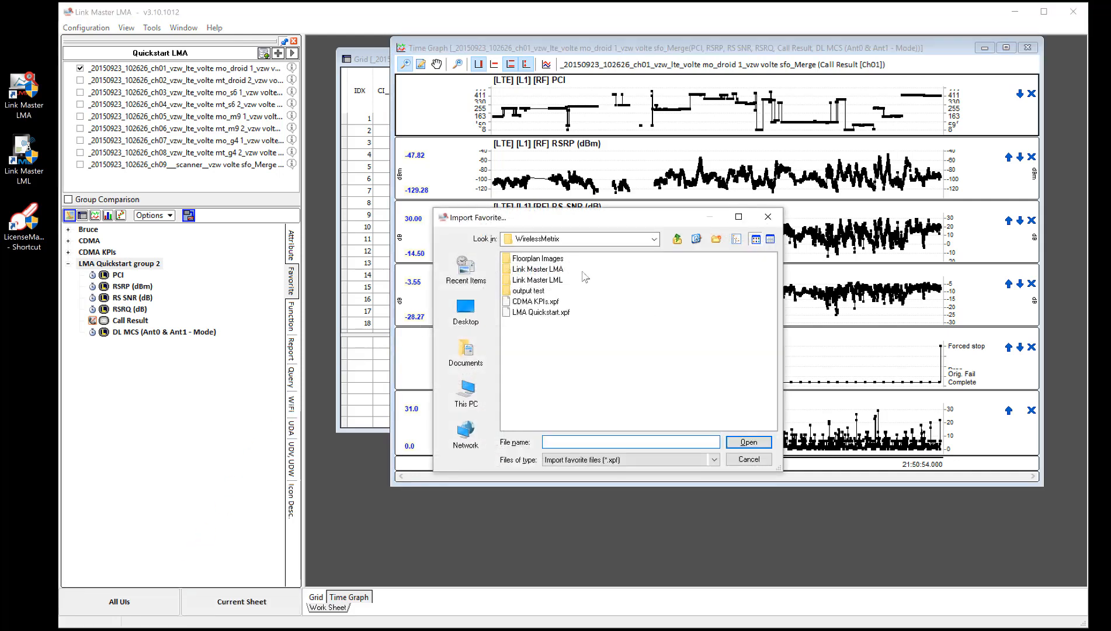
left_click(549, 313)
left_click(548, 302)
left_click(547, 313)
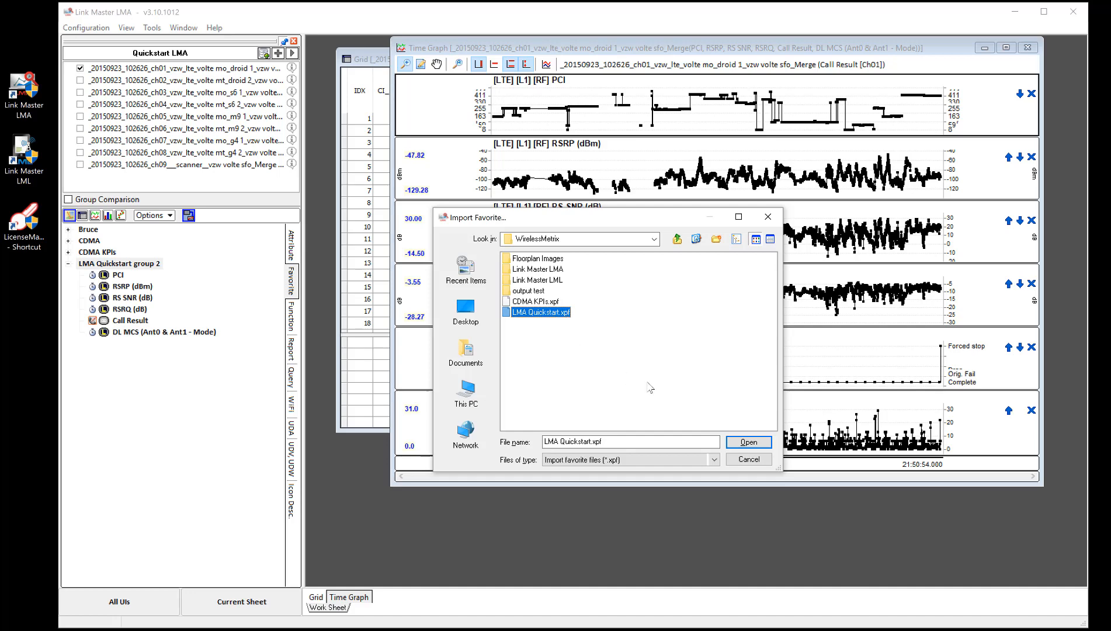
left_click(741, 461)
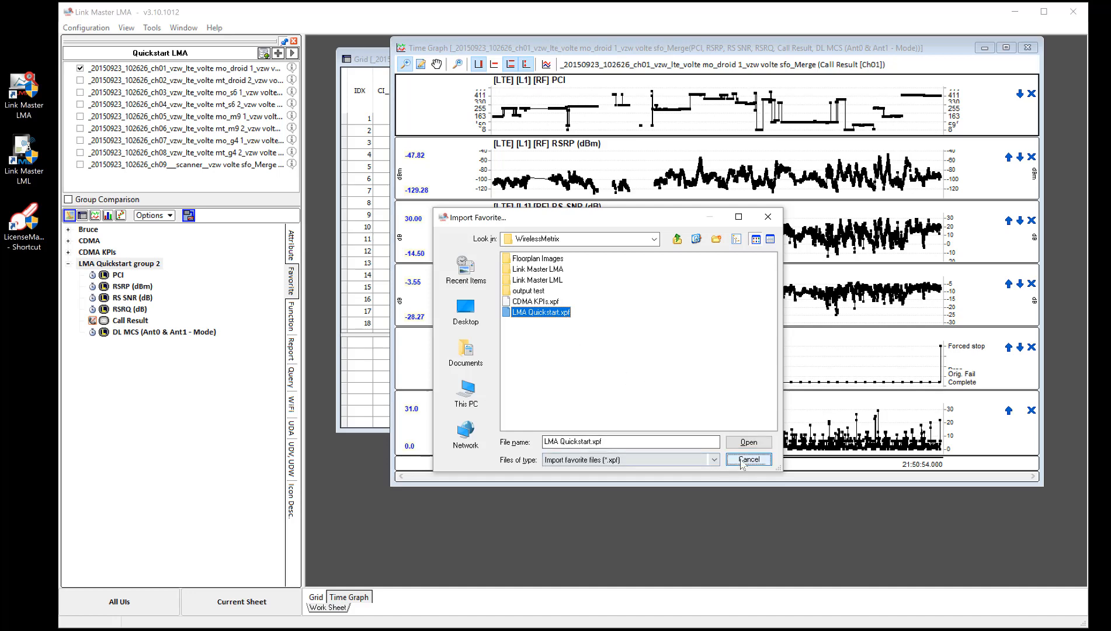
left_click(155, 379)
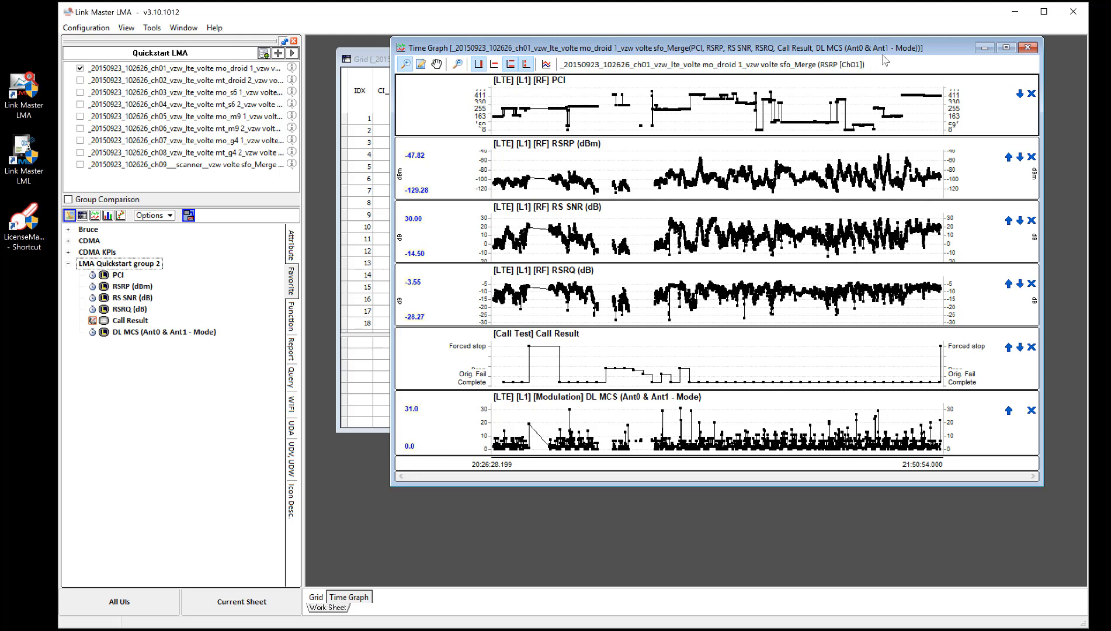
Step: Close the time graph and the grid, and expand the first favorite group to show its attributes
left_click(1028, 47)
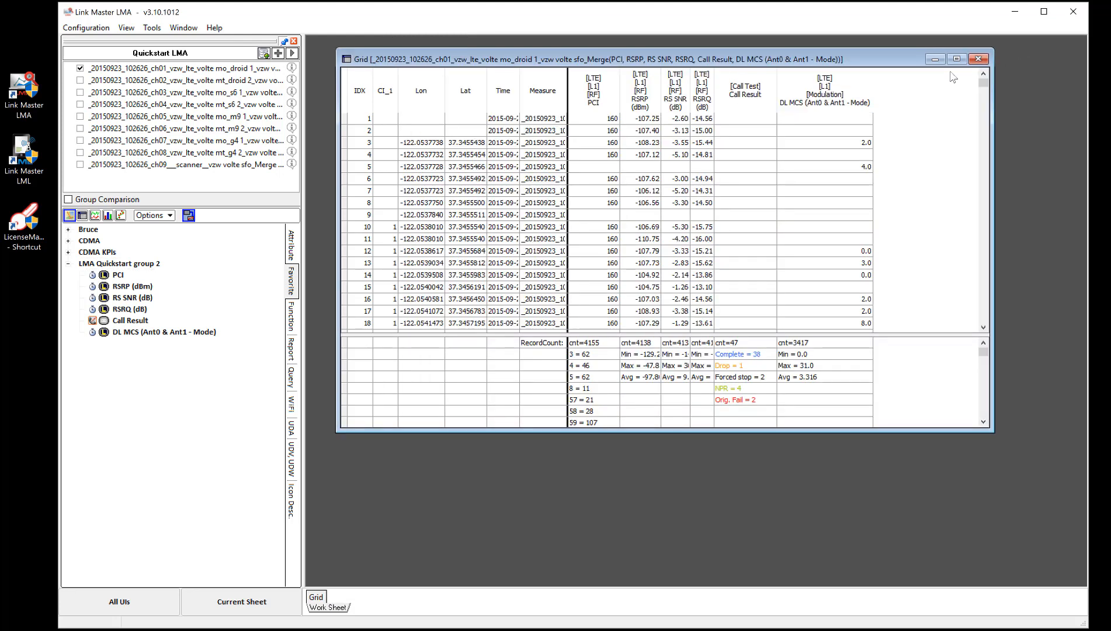
left_click(978, 59)
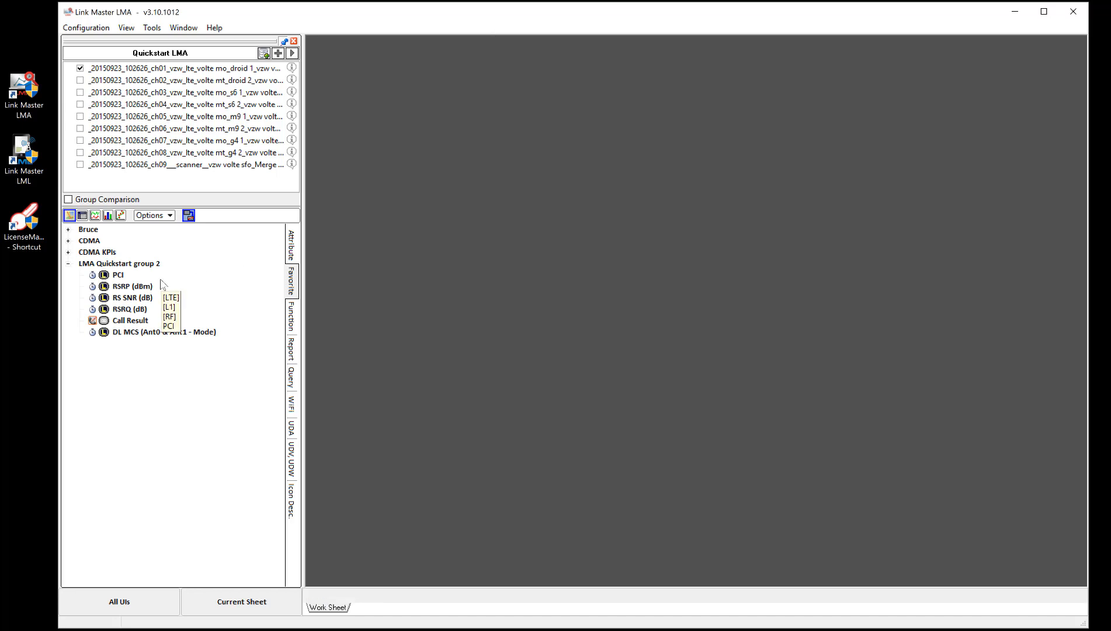
double_click(72, 232)
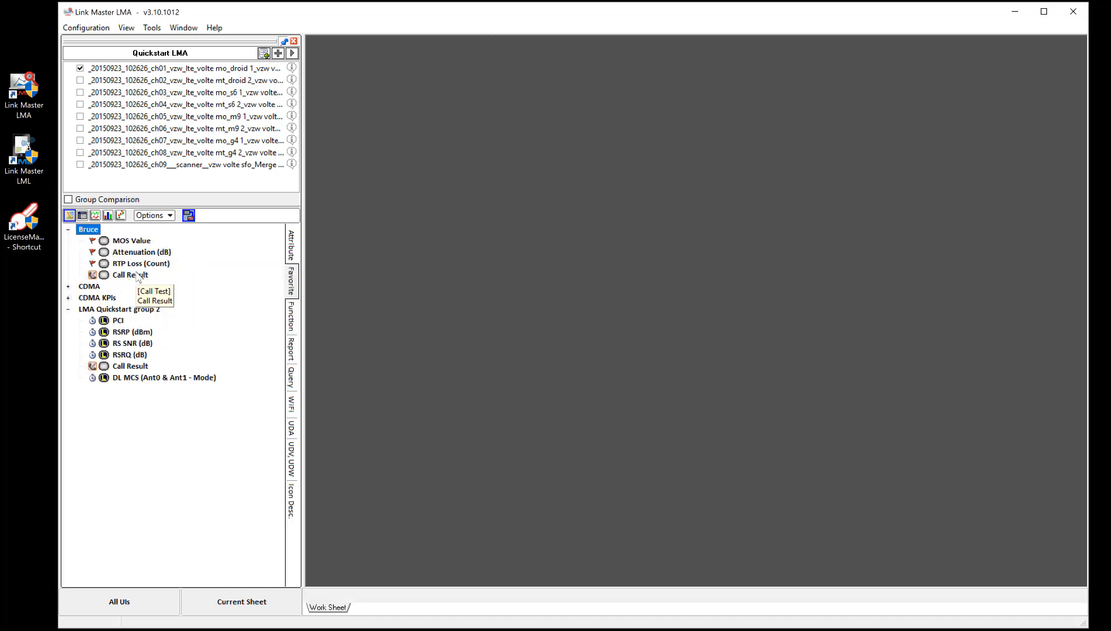
Step: Return to the full attribute tree and collapse the L1 category under LTE
left_click(291, 244)
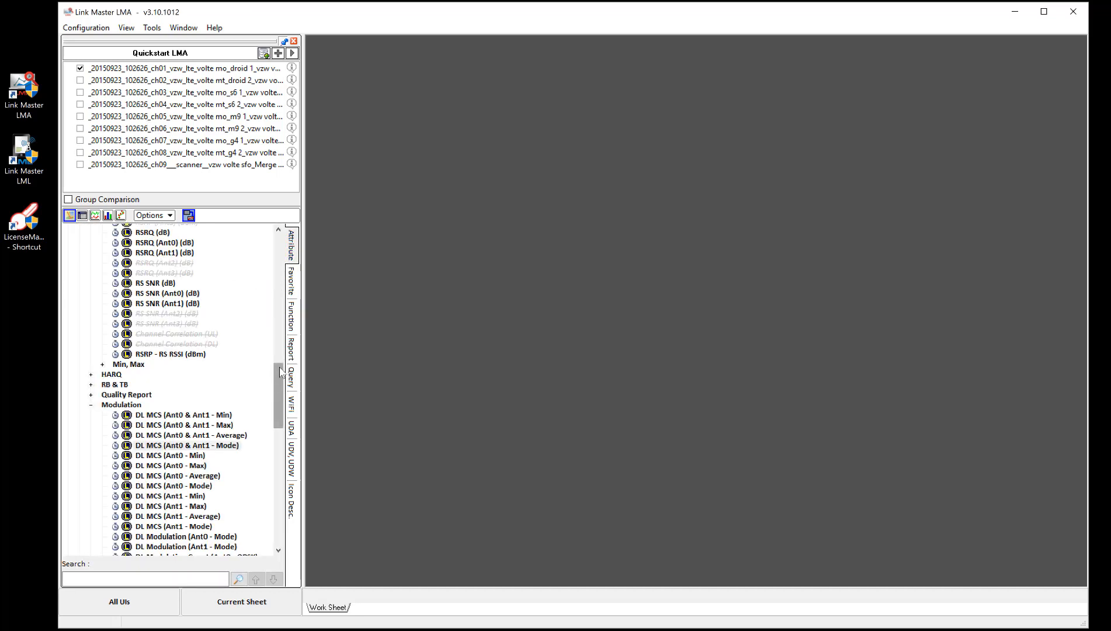
left_click_drag(280, 375, 280, 342)
double_click(93, 320)
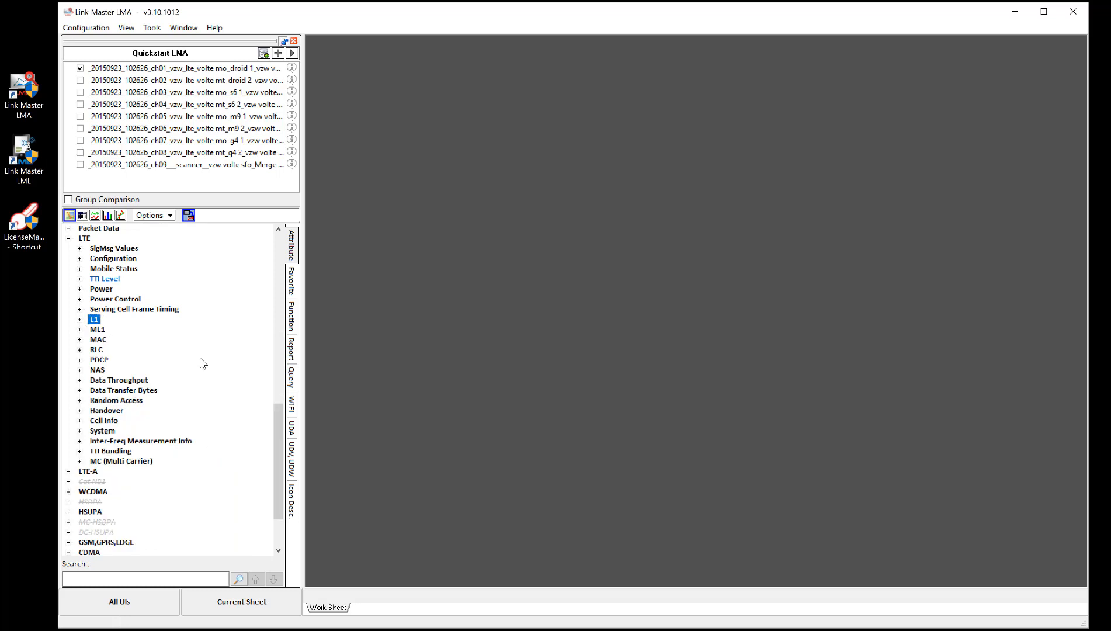
left_click_drag(278, 432, 280, 402)
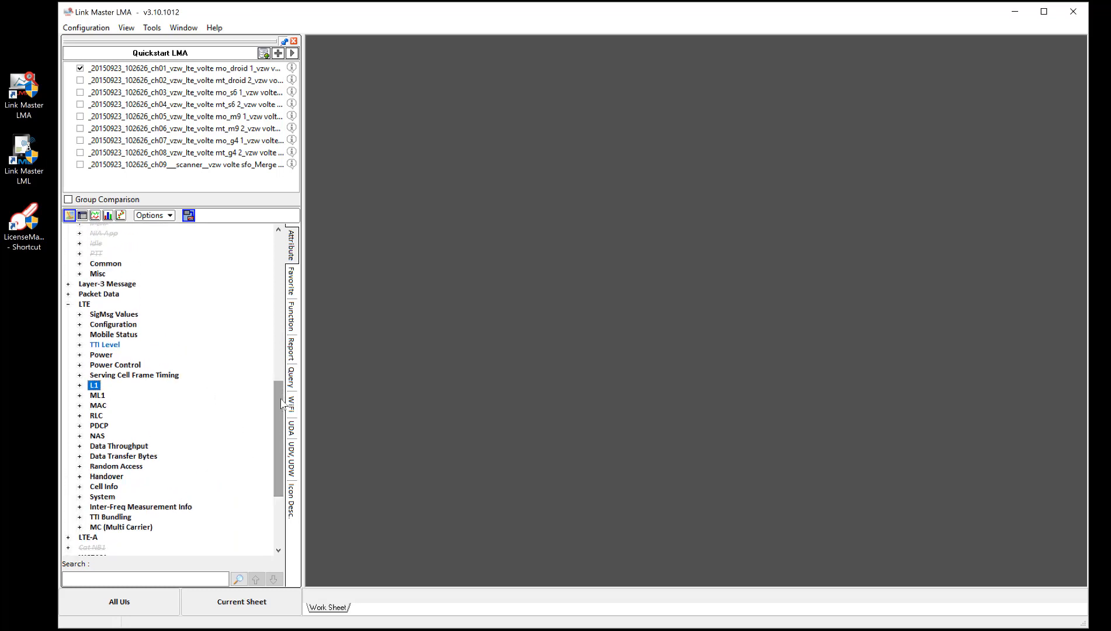